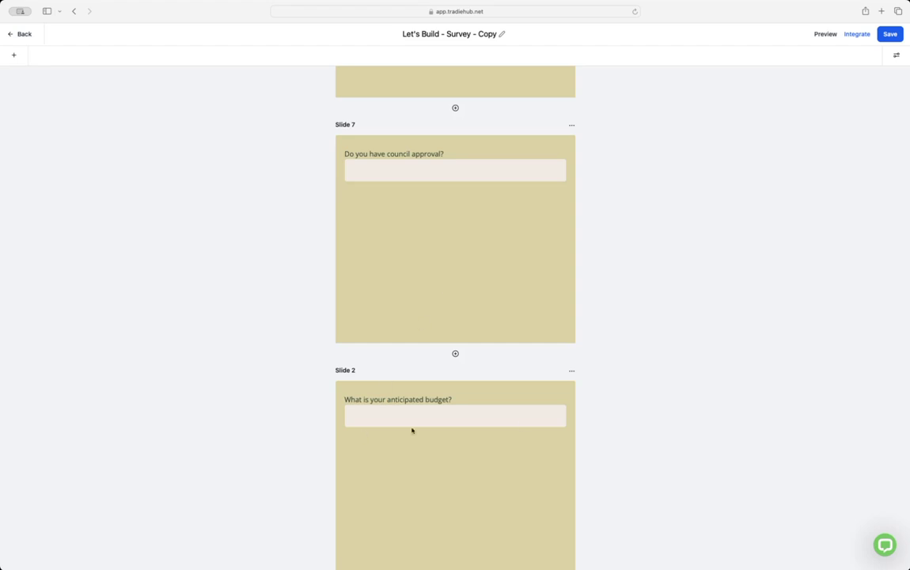
Step: View the settings of the "What is your anticipated budget?" question on Slide 2
{"action": "scroll", "coordinate": [92, 227], "scroll_direction": "down", "scroll_amount": 5}
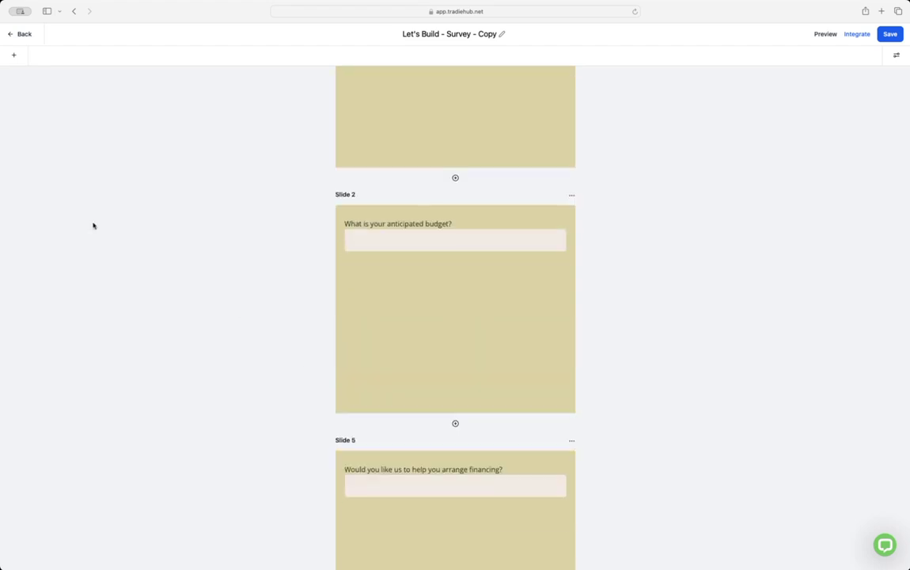
{"action": "left_click", "coordinate": [390, 242]}
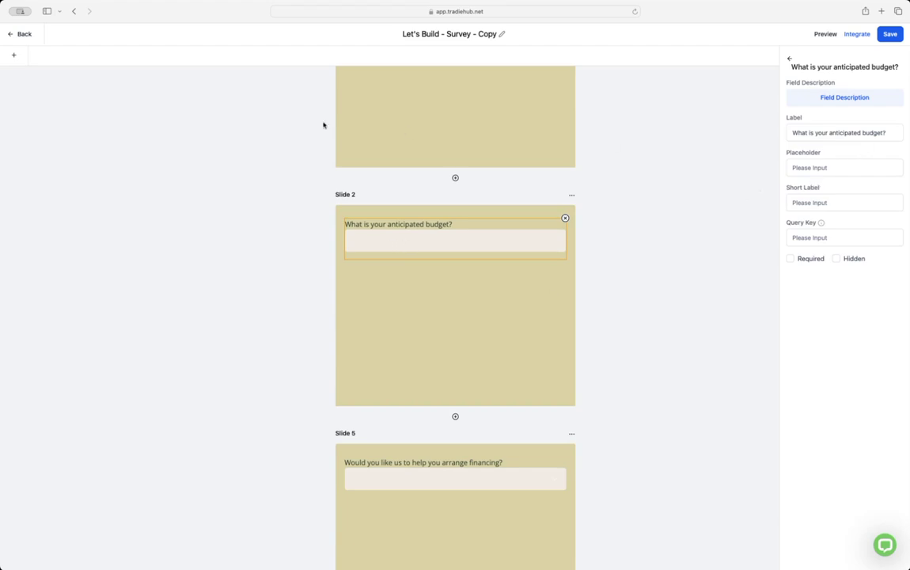
{"action": "left_click", "coordinate": [411, 128]}
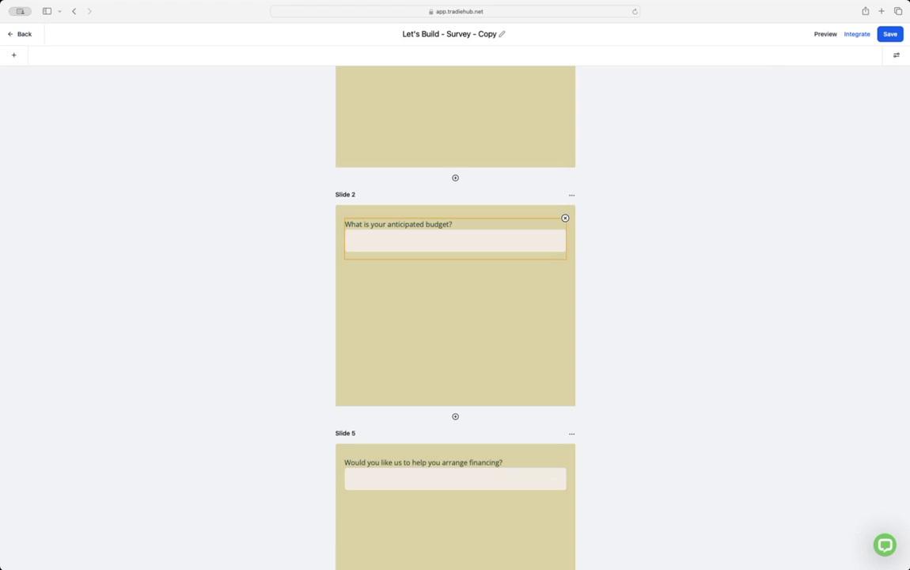
Step: Start a new custom field for the survey with the Dropdown (Single) type
{"action": "left_click", "coordinate": [15, 54]}
{"action": "left_click", "coordinate": [120, 90]}
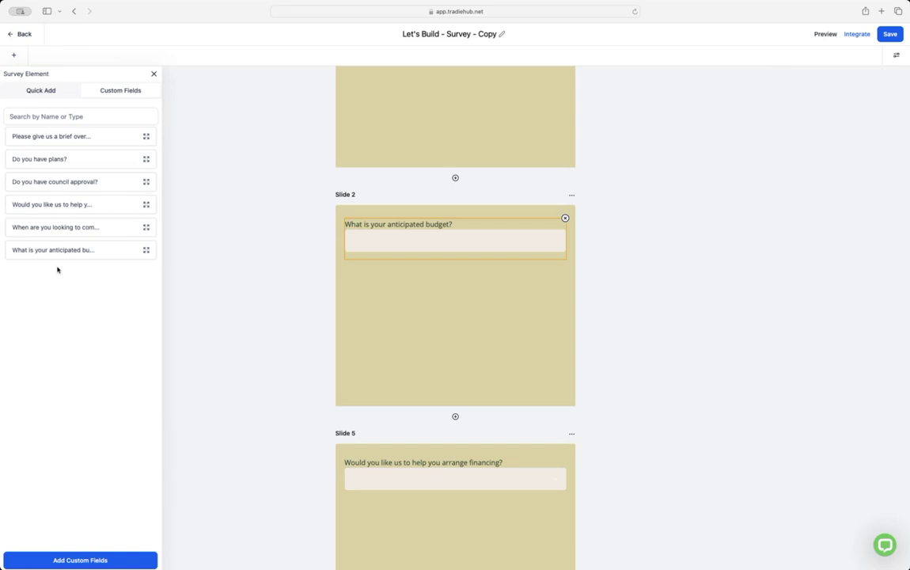
{"action": "left_click", "coordinate": [74, 561]}
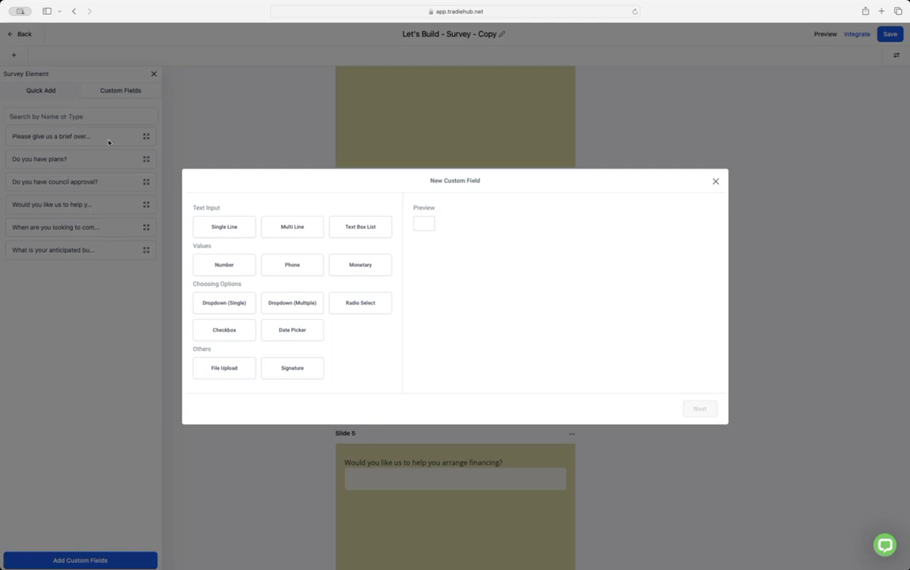
{"action": "left_click", "coordinate": [221, 306]}
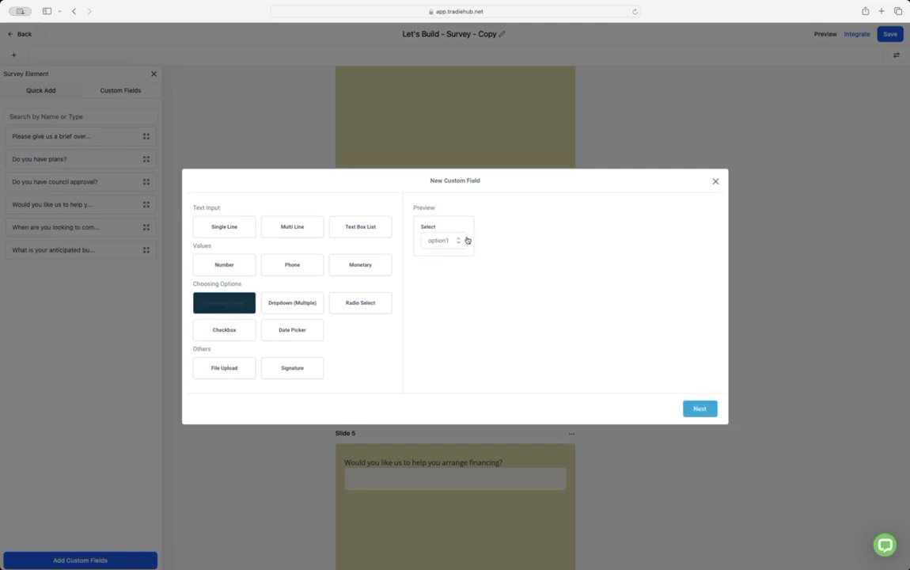
{"action": "left_click", "coordinate": [689, 408]}
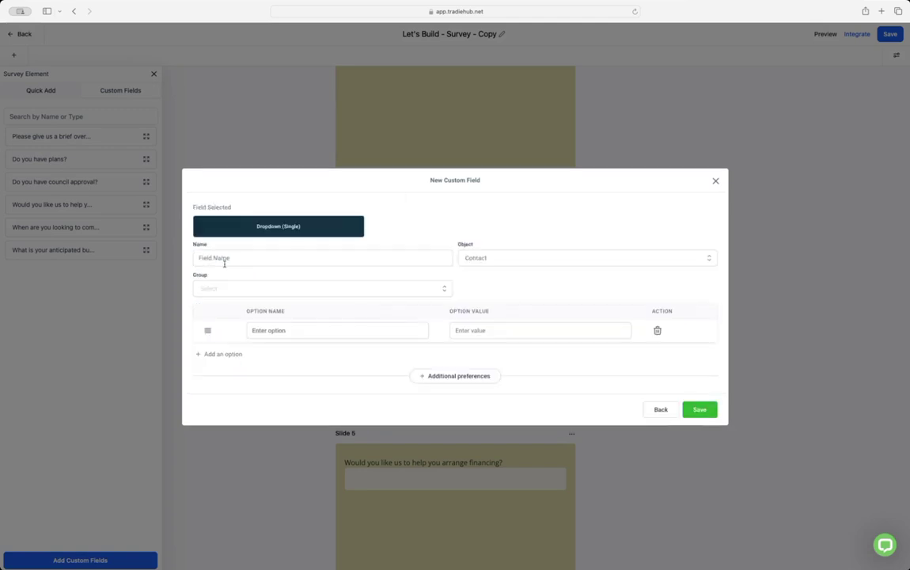
Step: Name the dropdown field "QS: Budget" and assign it to the Additional Info group
{"action": "left_click", "coordinate": [260, 260]}
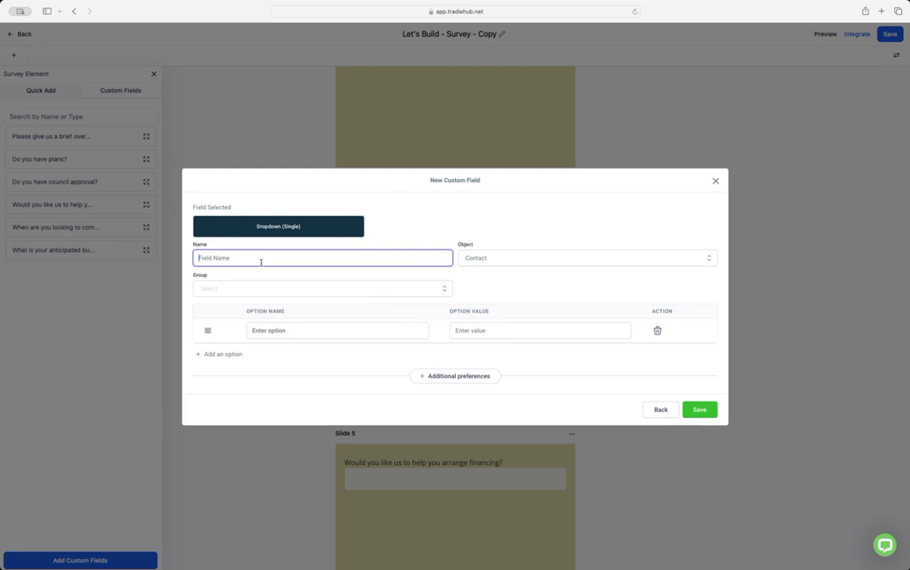
{"action": "type", "text": "QS"}
{"action": "type", "text": "BUDGET"}
{"action": "key", "text": "BackSpace"}
{"action": "key", "text": "BackSpace"}
{"action": "key", "text": "BackSpace"}
{"action": "key", "text": "BackSpace"}
{"action": "key", "text": "BackSpace"}
{"action": "type", "text": "ud"}
{"action": "left_click", "coordinate": [380, 288]}
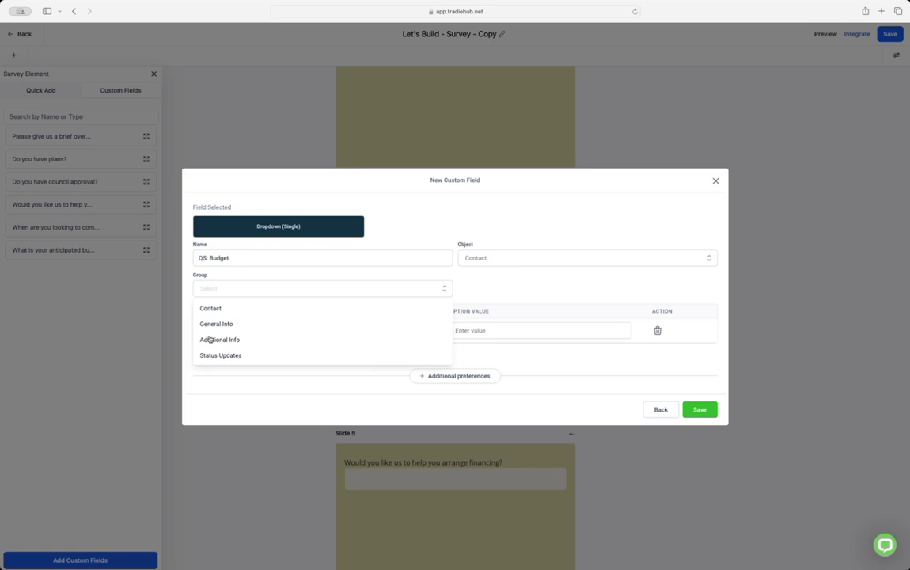
{"action": "left_click", "coordinate": [307, 339]}
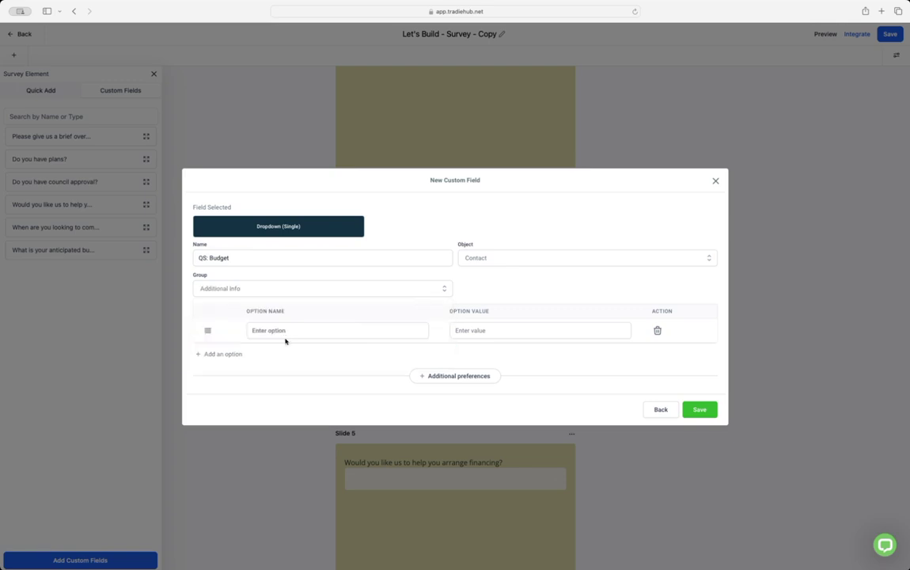
Step: Add the options 200,000-400,000, 500,000-800,000 and 800,000+ to the budget dropdown and save the field
{"action": "left_click", "coordinate": [294, 328]}
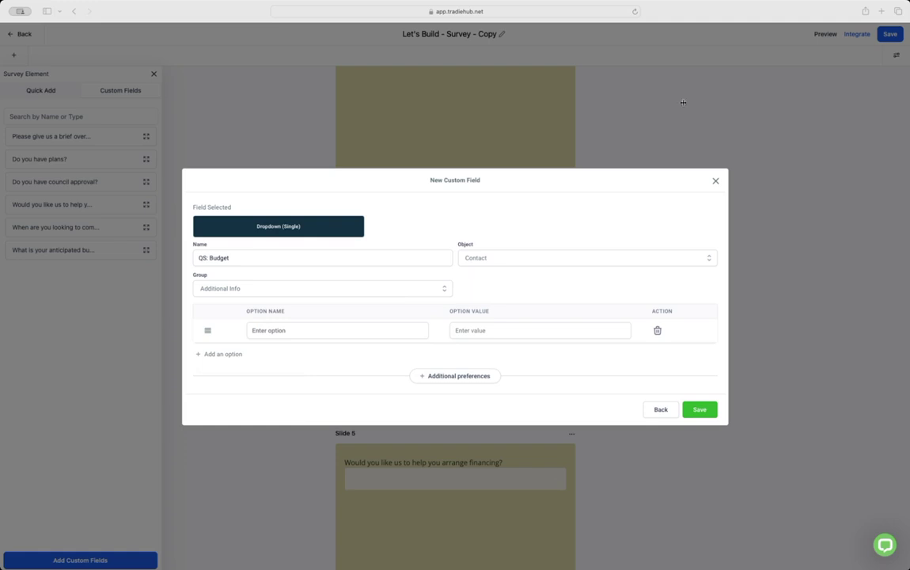
{"action": "left_click", "coordinate": [277, 333]}
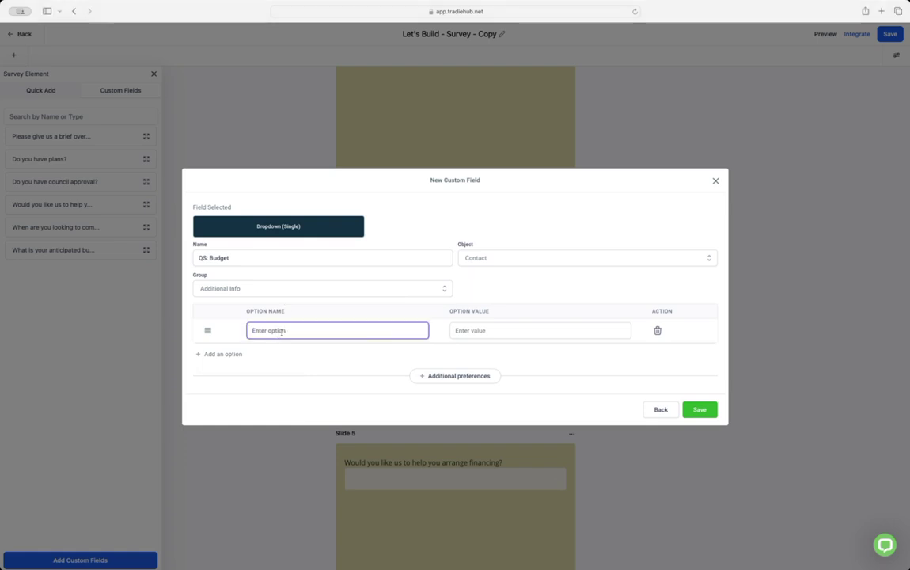
{"action": "type", "text": "200,000-400,000"}
{"action": "left_click", "coordinate": [226, 354]}
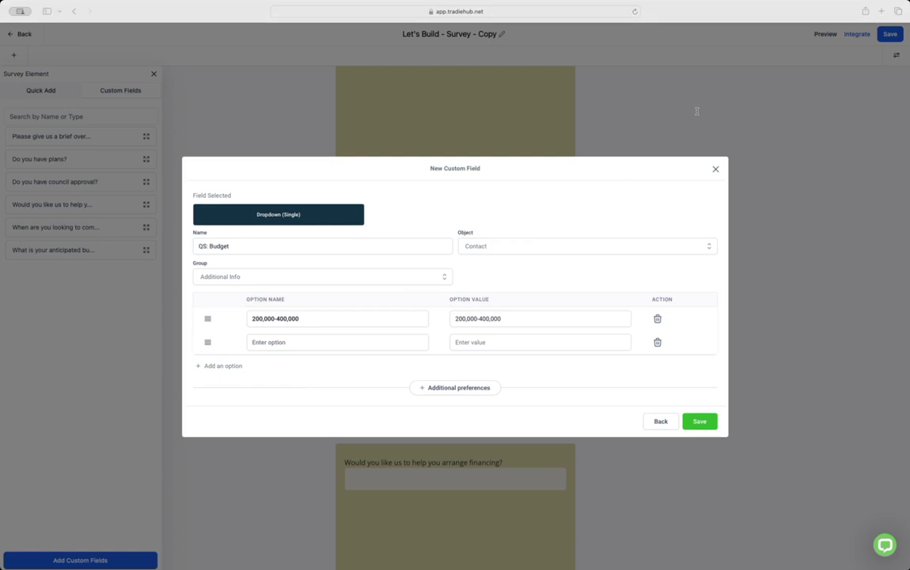
{"action": "left_click", "coordinate": [268, 342]}
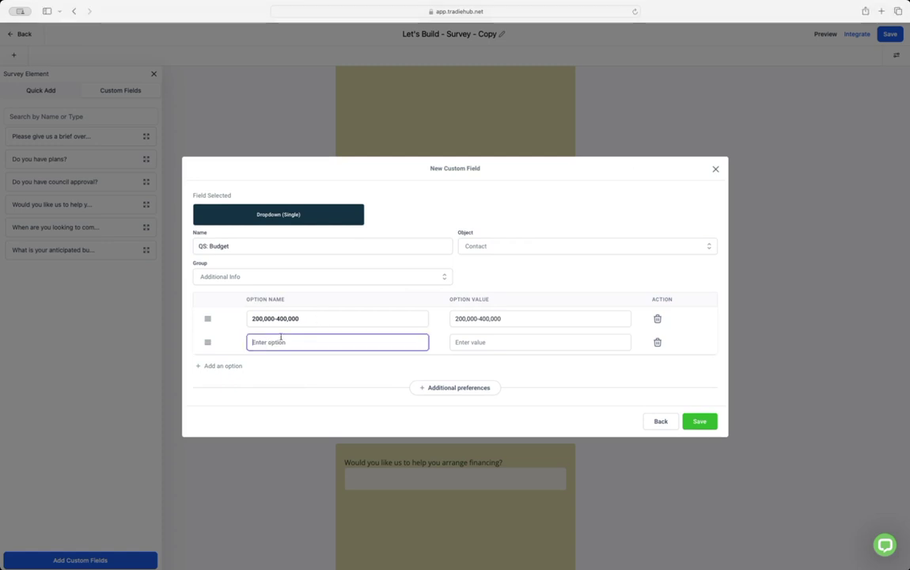
{"action": "type", "text": "500,000-800,000"}
{"action": "left_click", "coordinate": [229, 366]}
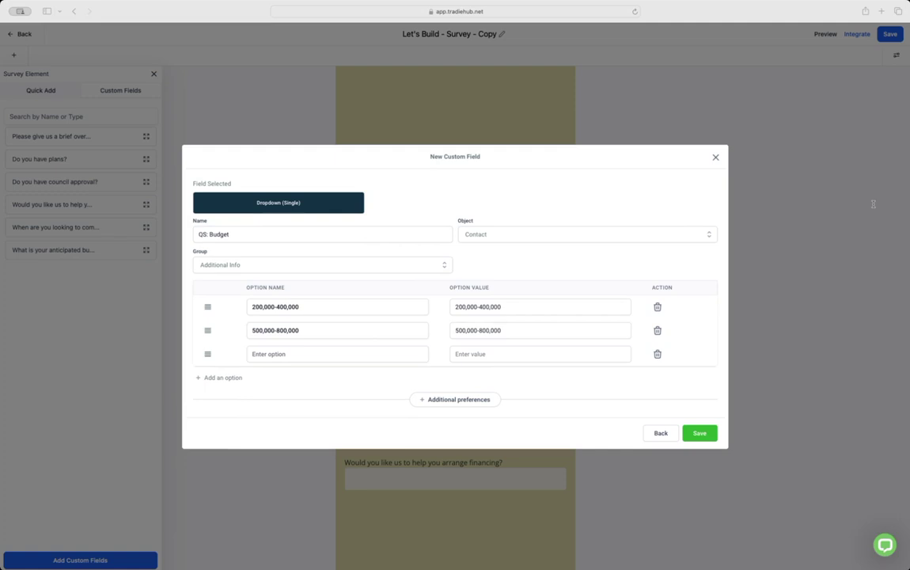
{"action": "left_click", "coordinate": [346, 356]}
{"action": "type", "text": "800,000+"}
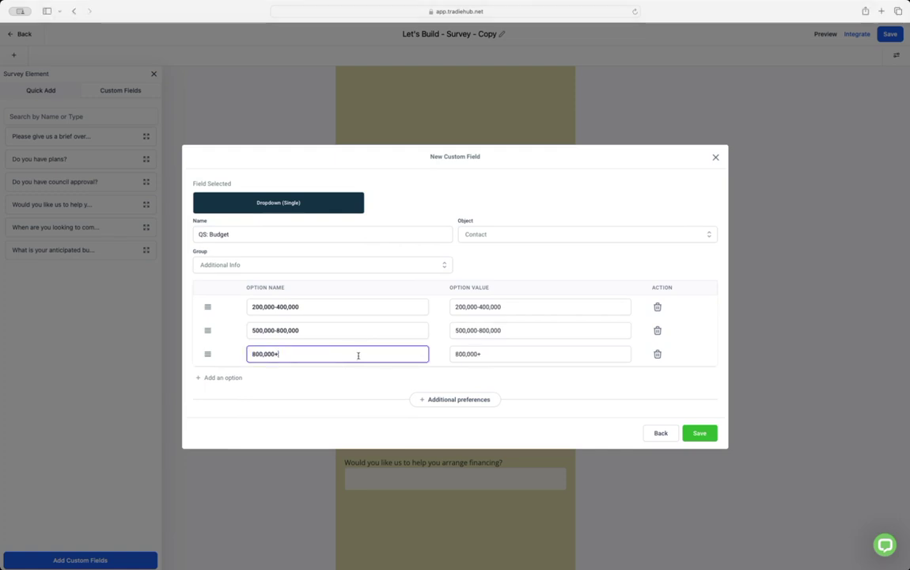
{"action": "left_click", "coordinate": [706, 437]}
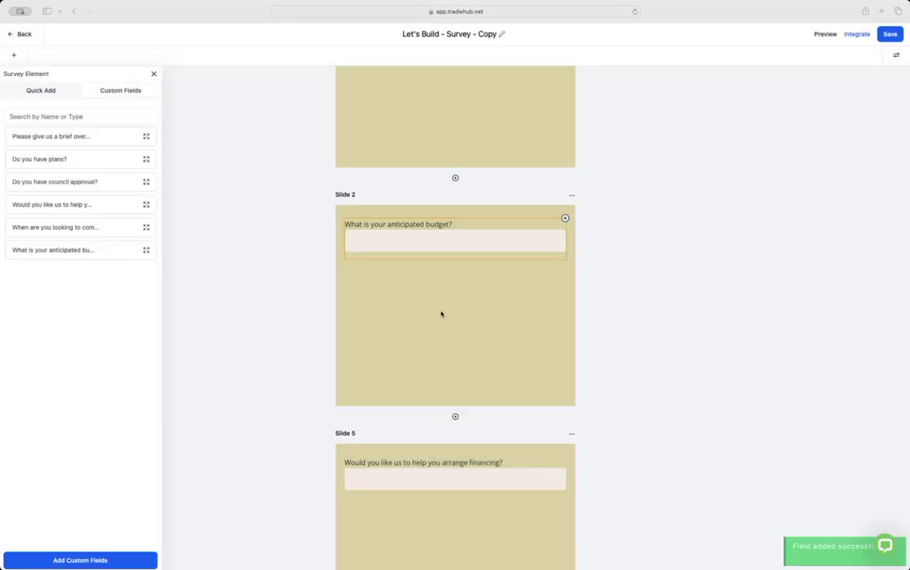
Step: Create and save a Single Line custom field named "QS: Location" in the Additional Info group
{"action": "left_click", "coordinate": [76, 560]}
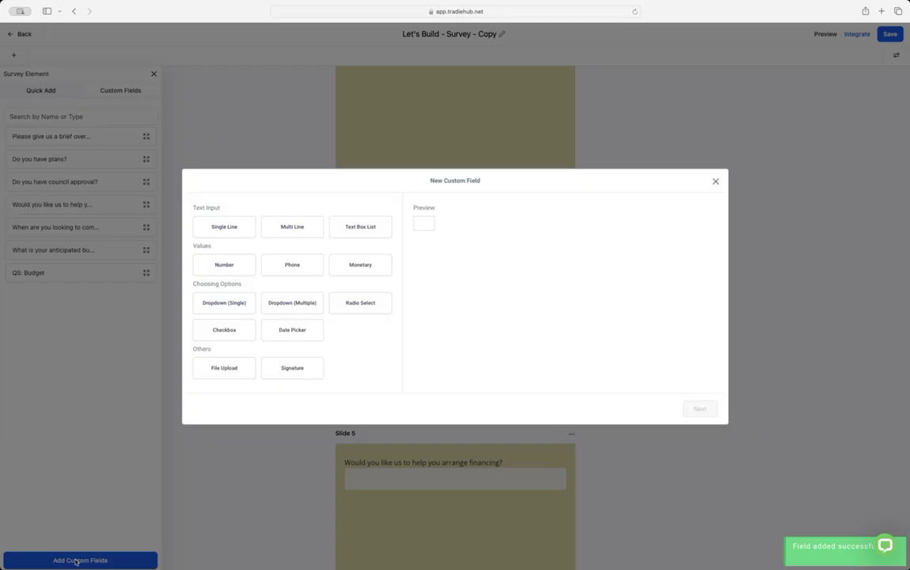
{"action": "left_click", "coordinate": [222, 234]}
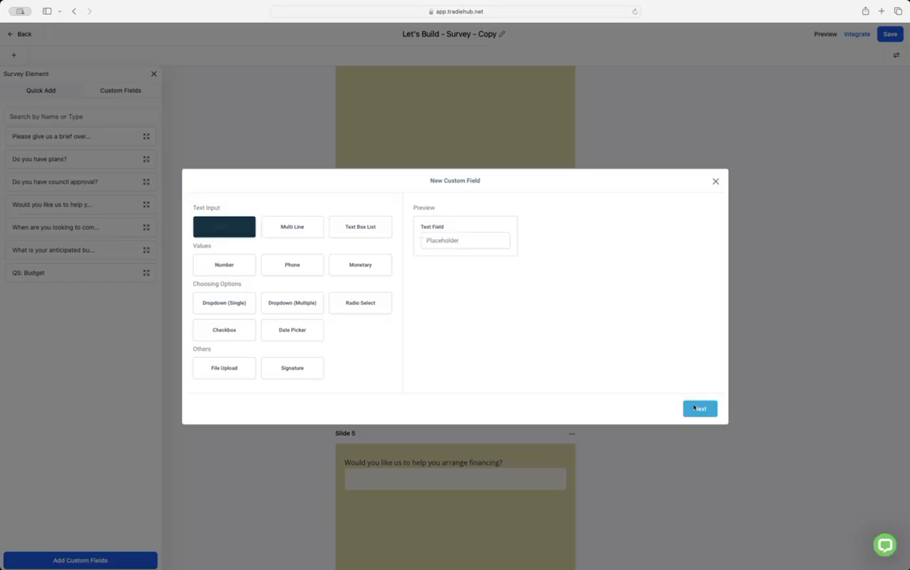
{"action": "left_click", "coordinate": [243, 274]}
{"action": "type", "text": "QS"}
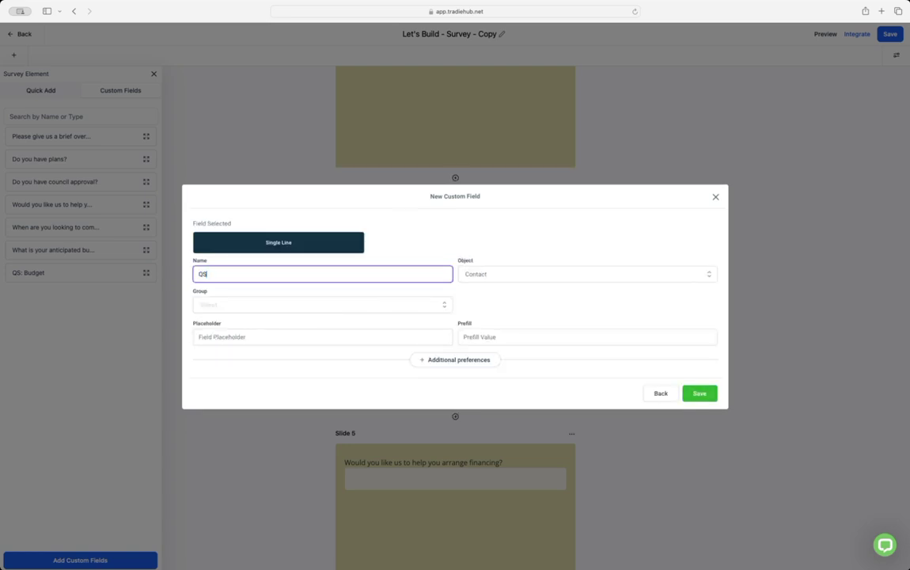
{"action": "type", "text": ": Location"}
{"action": "left_click", "coordinate": [392, 306]}
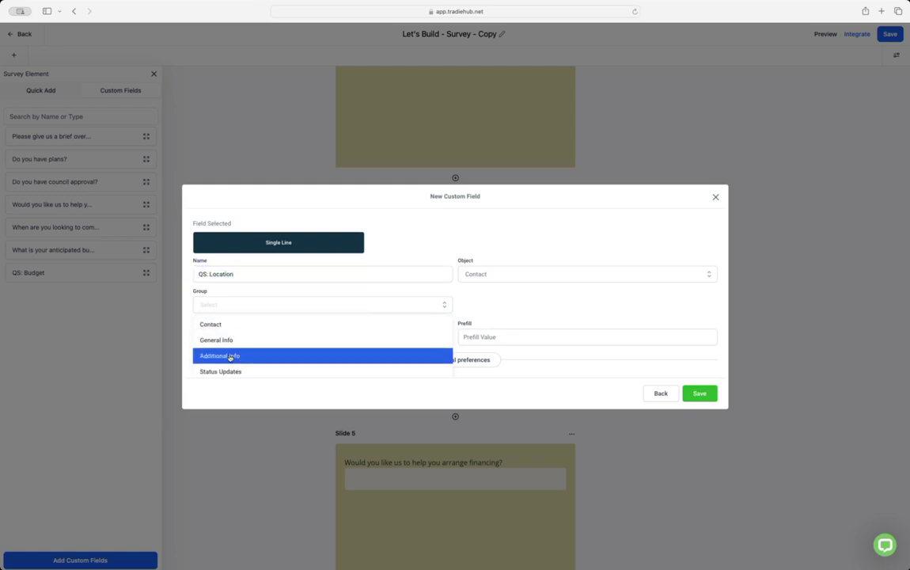
{"action": "left_click", "coordinate": [229, 357]}
{"action": "left_click", "coordinate": [699, 393]}
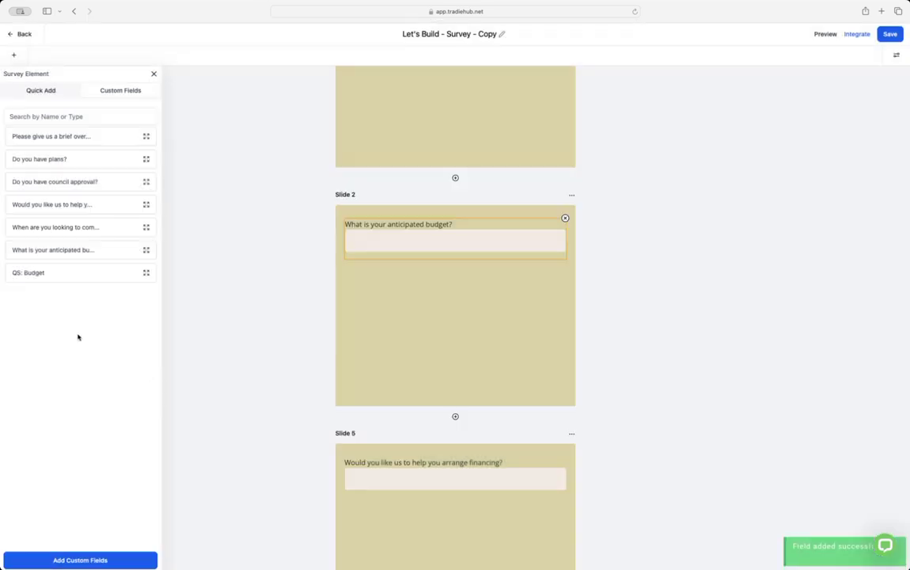
Step: Create and save a Single Line custom field named "QS: Completion Date" in the Additional Info group
{"action": "left_click", "coordinate": [63, 561]}
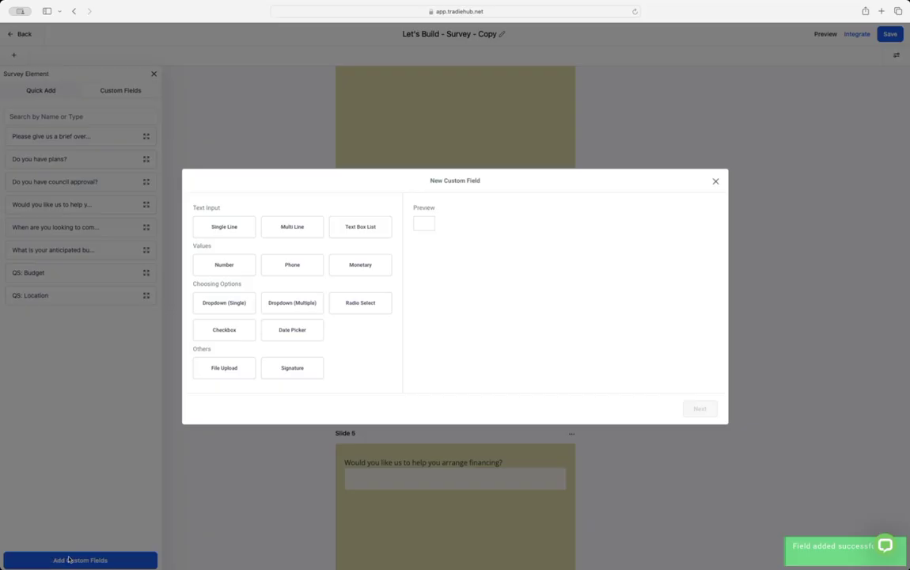
{"action": "left_click", "coordinate": [225, 227]}
{"action": "key", "text": "Return"}
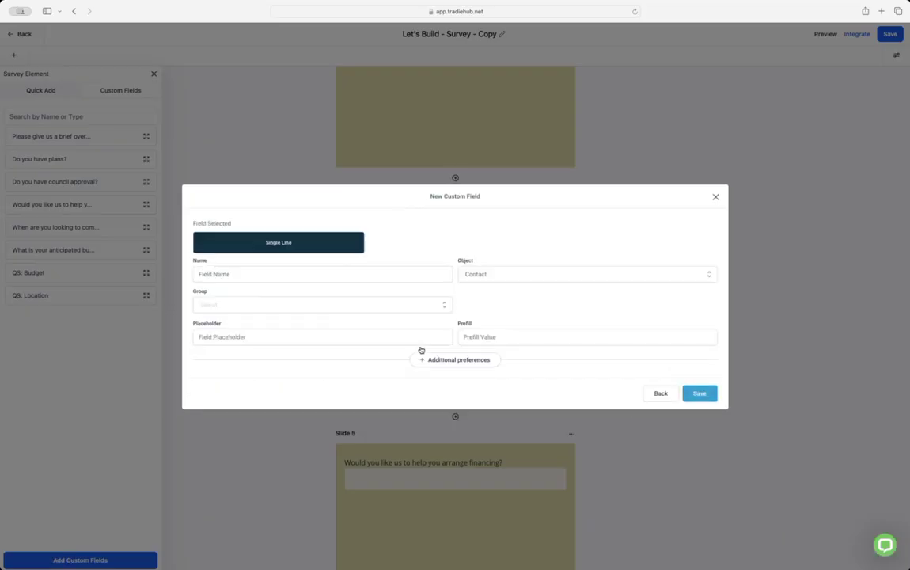
{"action": "left_click", "coordinate": [212, 272]}
{"action": "type", "text": "QS"}
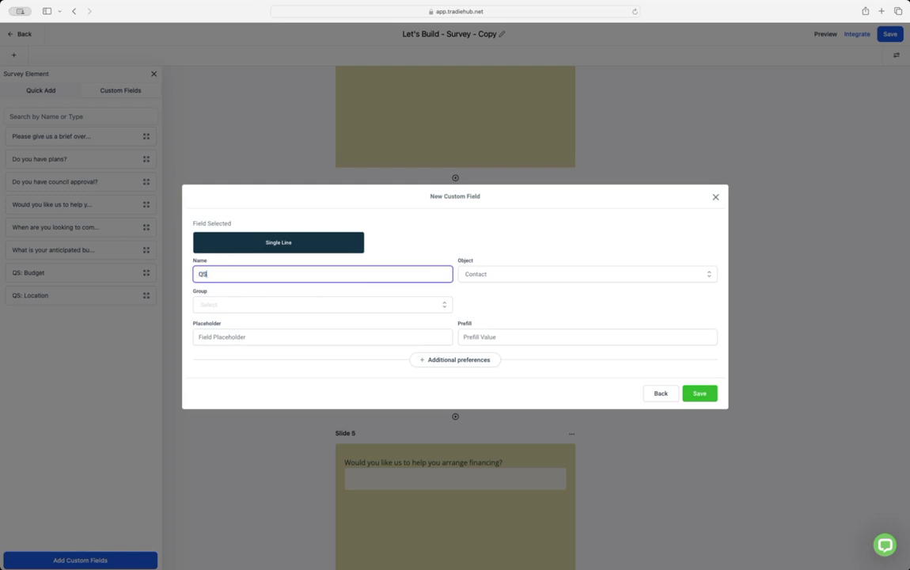
{"action": "type", "text": ": Completion Date"}
{"action": "left_click", "coordinate": [337, 302]}
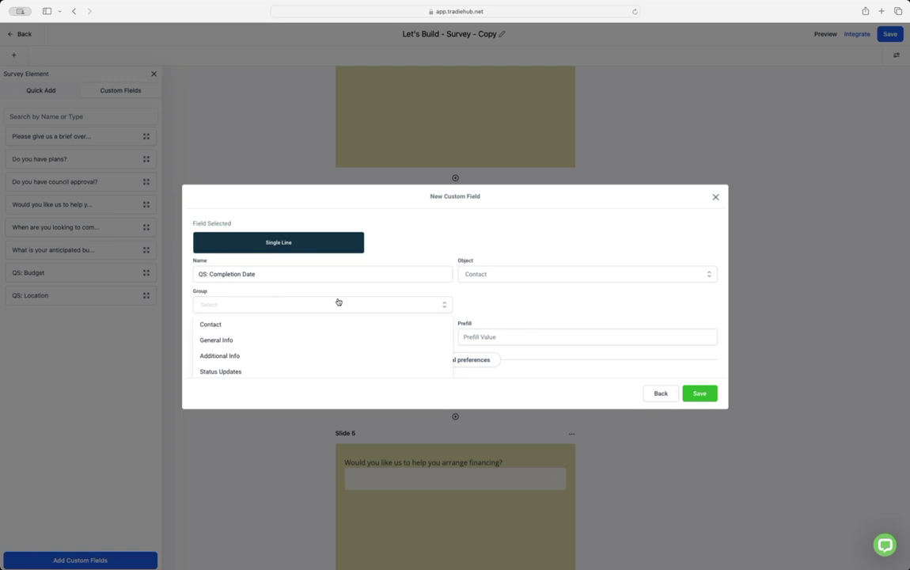
{"action": "left_click", "coordinate": [240, 356]}
{"action": "left_click", "coordinate": [699, 393]}
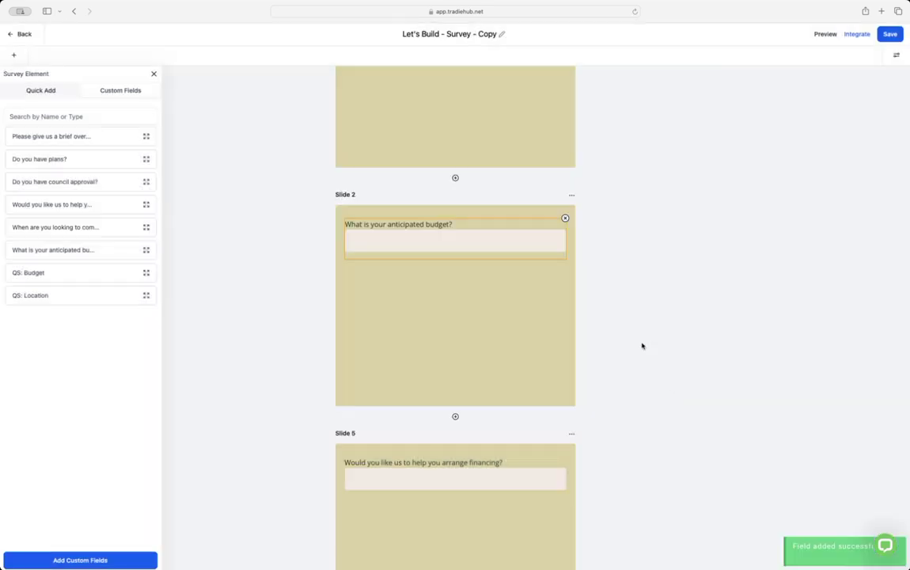
Step: Replace the anticipated budget question on Slide 2 with the QS: Budget custom field and open its settings
{"action": "left_click", "coordinate": [58, 113]}
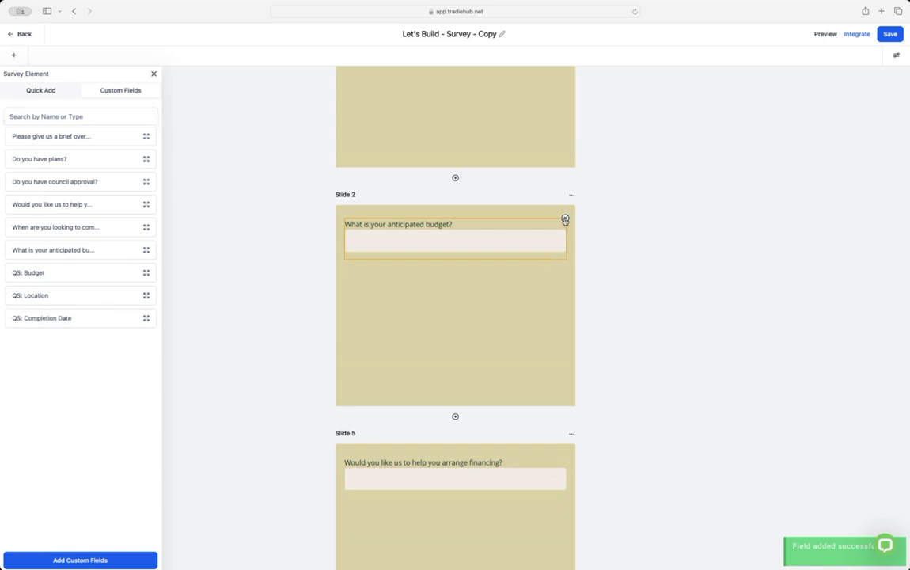
{"action": "left_click", "coordinate": [565, 219]}
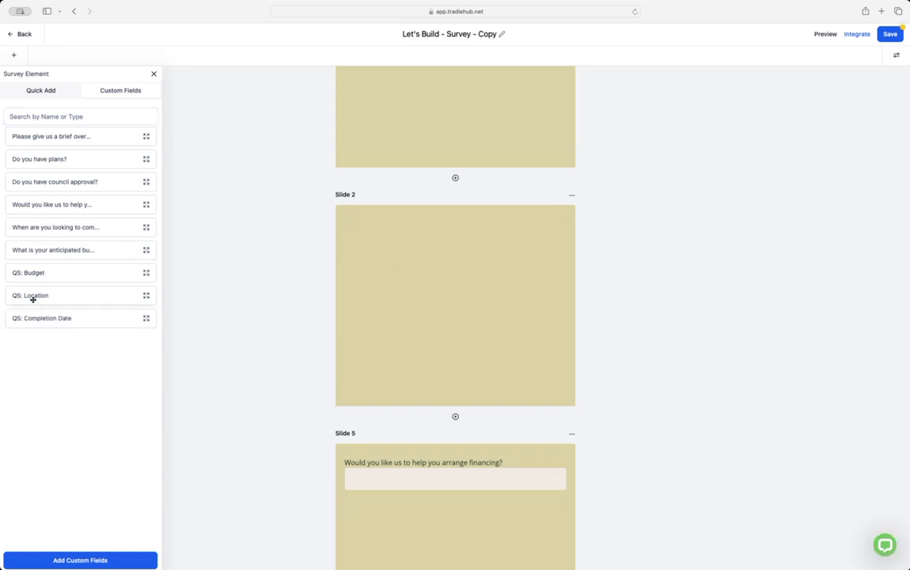
{"action": "left_click_drag", "start_coordinate": [36, 272], "coordinate": [398, 246]}
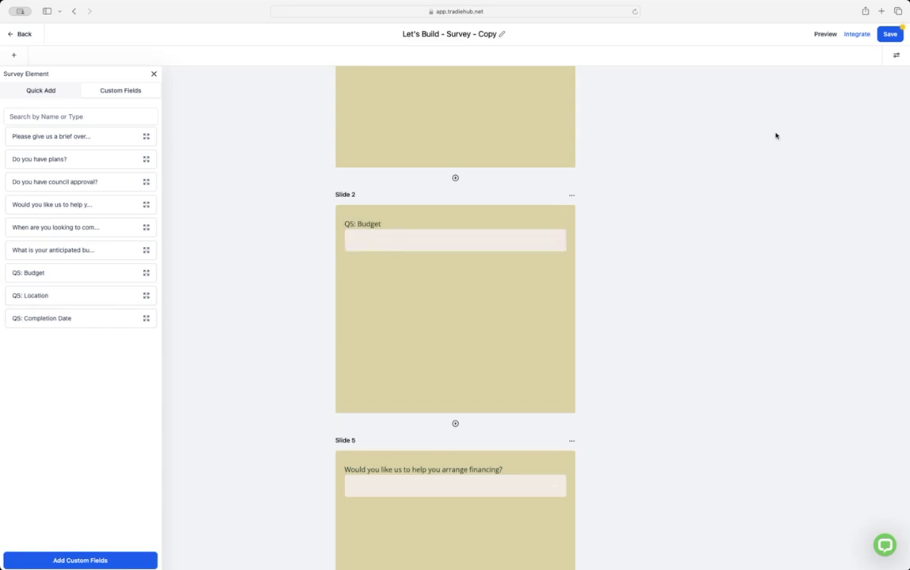
{"action": "left_click", "coordinate": [358, 229]}
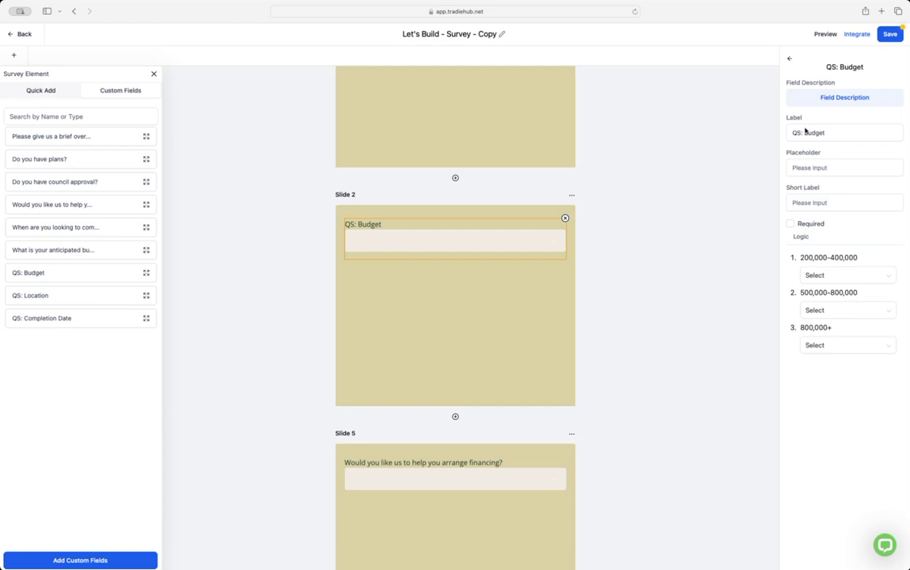
{"action": "left_click_drag", "start_coordinate": [806, 132], "coordinate": [765, 134]}
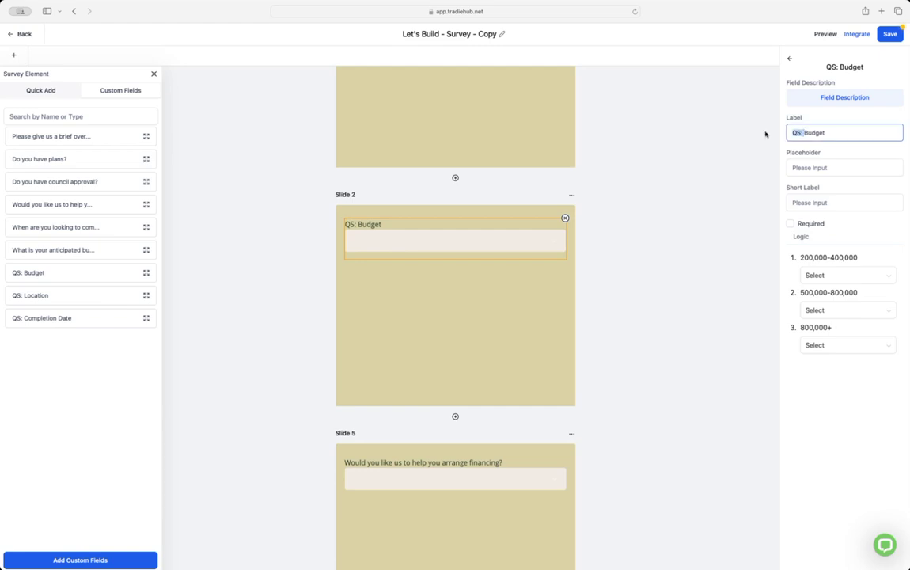
{"action": "type", "text": "Youe A"}
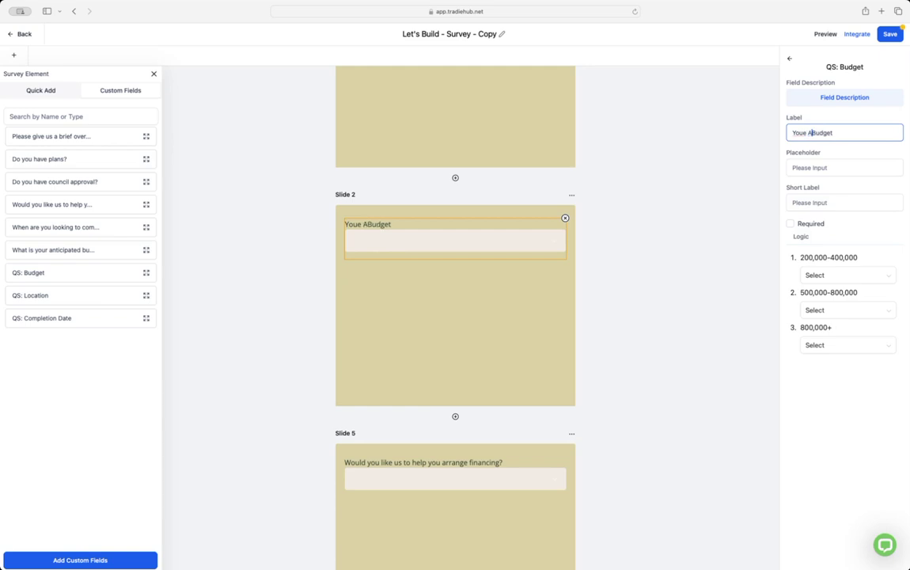
{"action": "type", "text": "nic"}
{"action": "type", "text": "i"}
{"action": "type", "text": "p"}
{"action": "type", "text": "a"}
{"action": "key", "text": "Left"}
{"action": "key", "text": "Left"}
{"action": "type", "text": "te"}
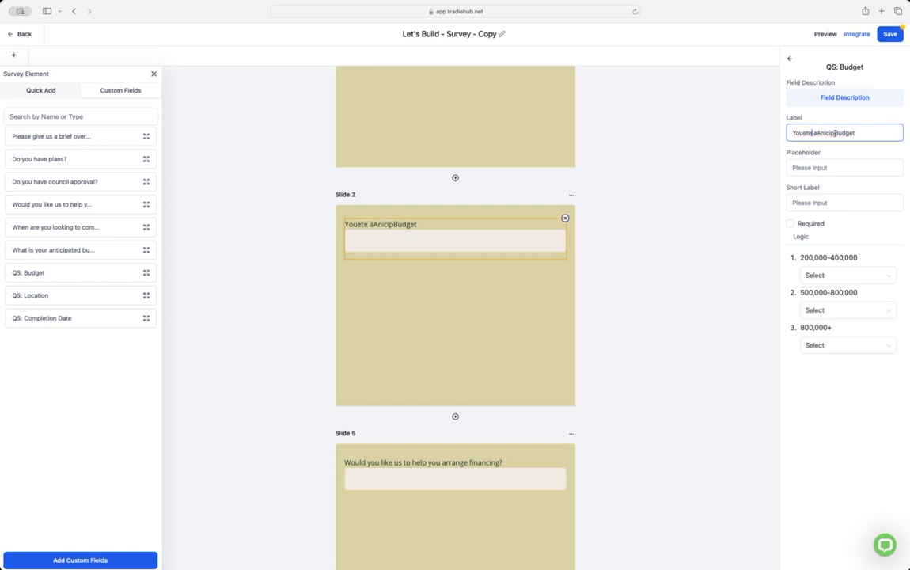
{"action": "type", "text": " d"}
Step: Set the label of the budget field on Slide 2 to "Anticipated Budget"
{"action": "left_click_drag", "start_coordinate": [840, 133], "coordinate": [777, 133]}
{"action": "type", "text": "Ant"}
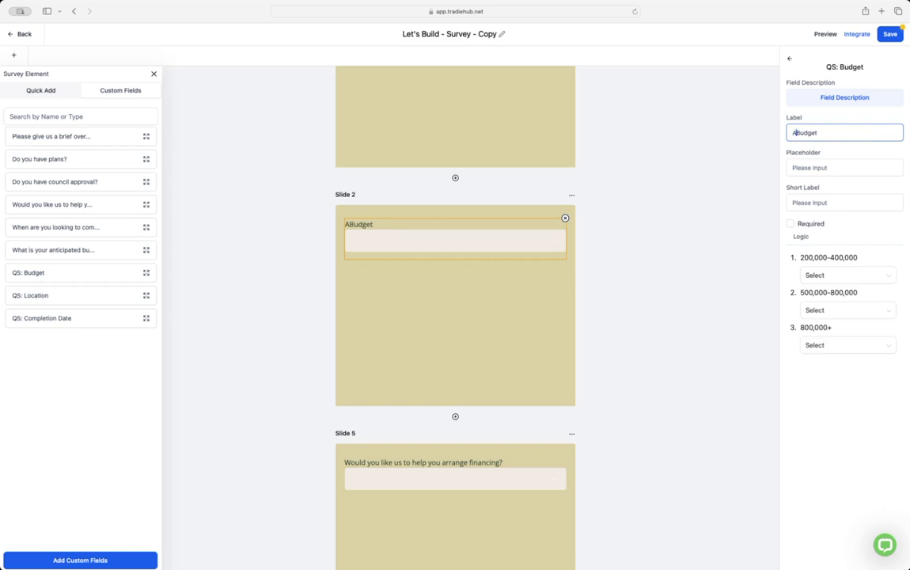
{"action": "type", "text": "icipated"}
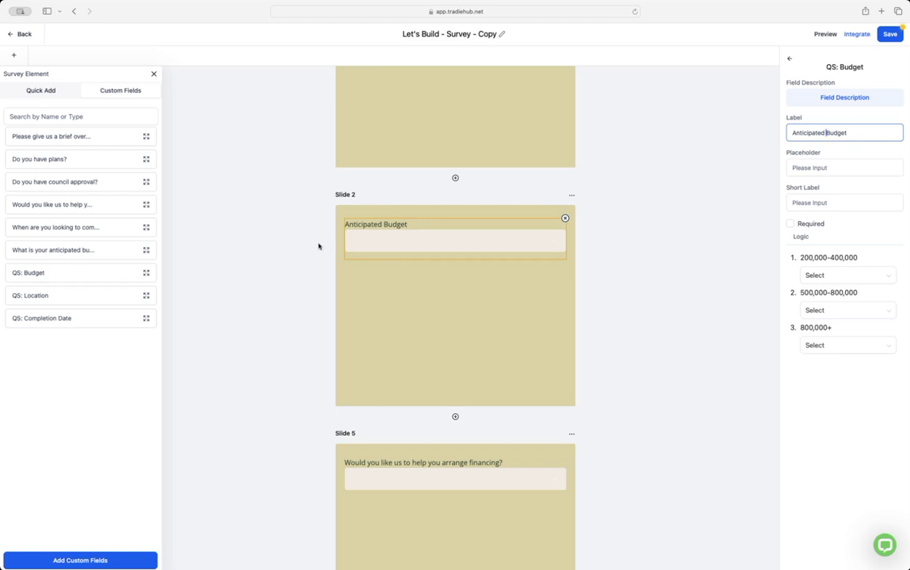
Step: Check the logic destinations offered for the 200,000-400,000 answer and the Jump To setting of Slide 2
{"action": "left_click", "coordinate": [847, 275]}
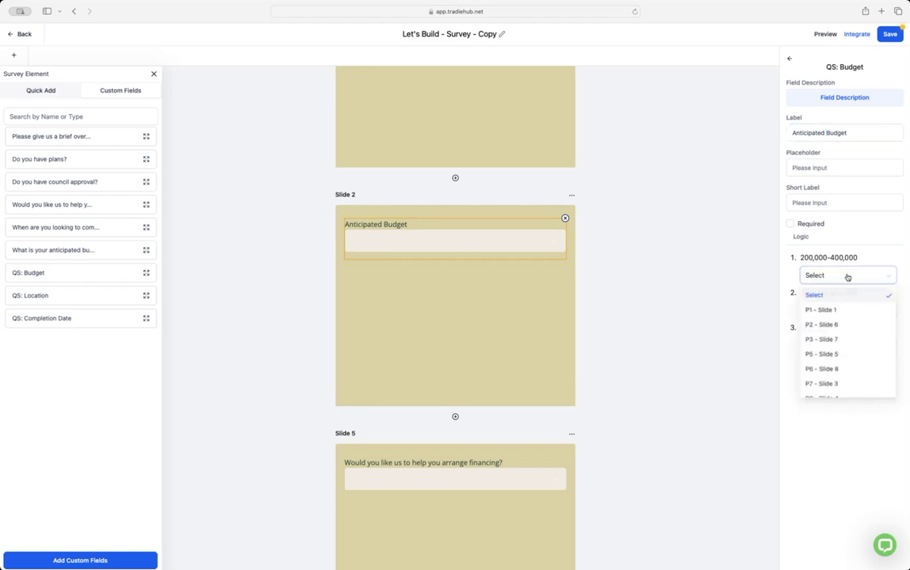
{"action": "left_click", "coordinate": [670, 263]}
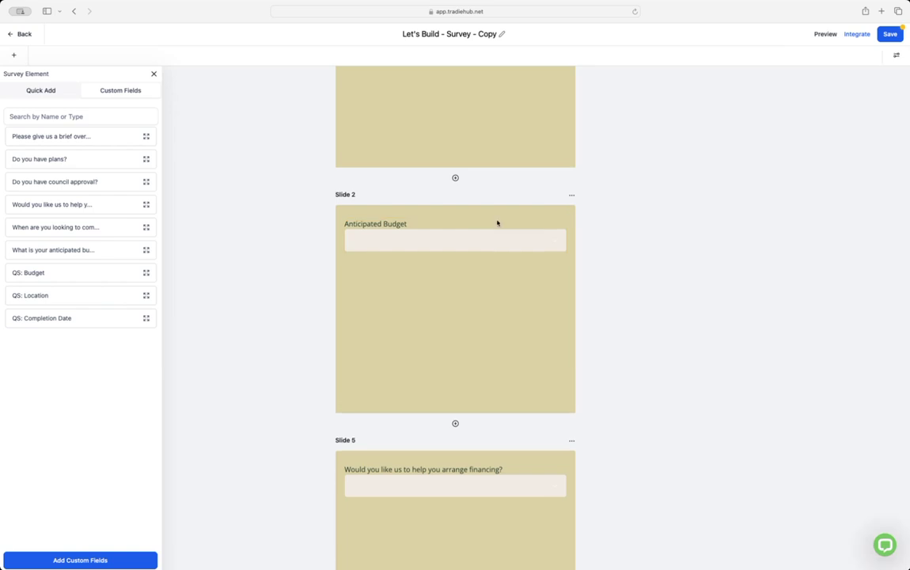
{"action": "left_click", "coordinate": [571, 194]}
{"action": "left_click", "coordinate": [577, 168]}
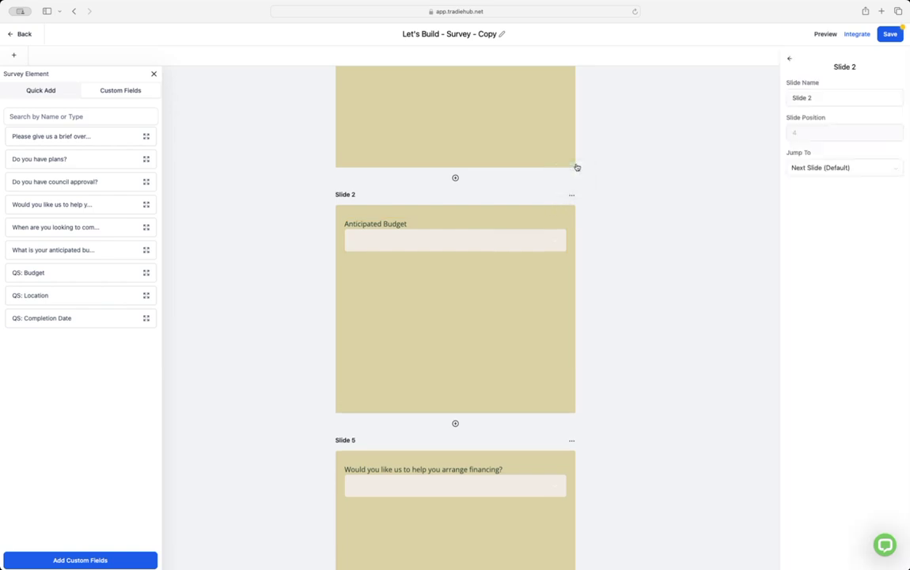
{"action": "left_click", "coordinate": [393, 306]}
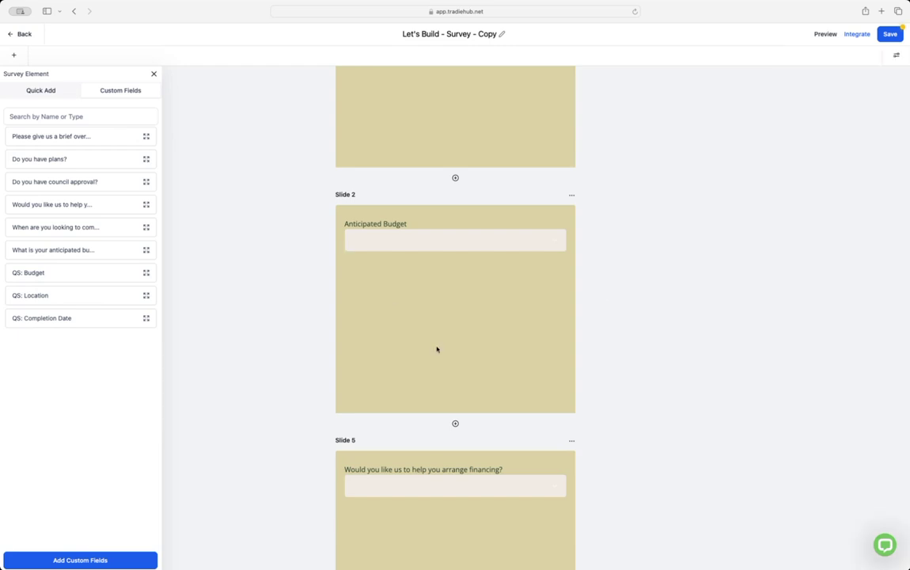
Step: Replace the project commencement question on Slide 8 with the QS: Completion Date custom field
{"action": "scroll", "coordinate": [393, 312], "scroll_direction": "down", "scroll_amount": 5}
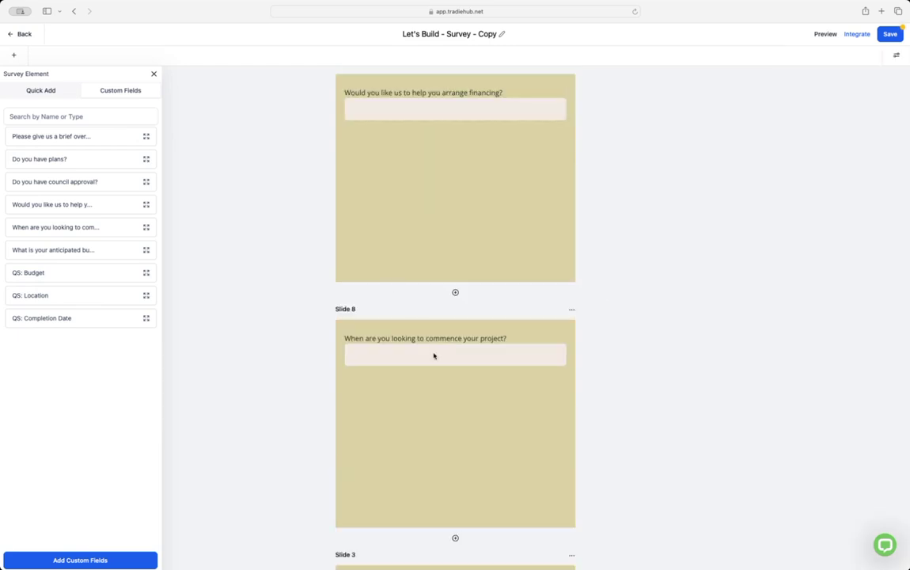
{"action": "left_click", "coordinate": [433, 340]}
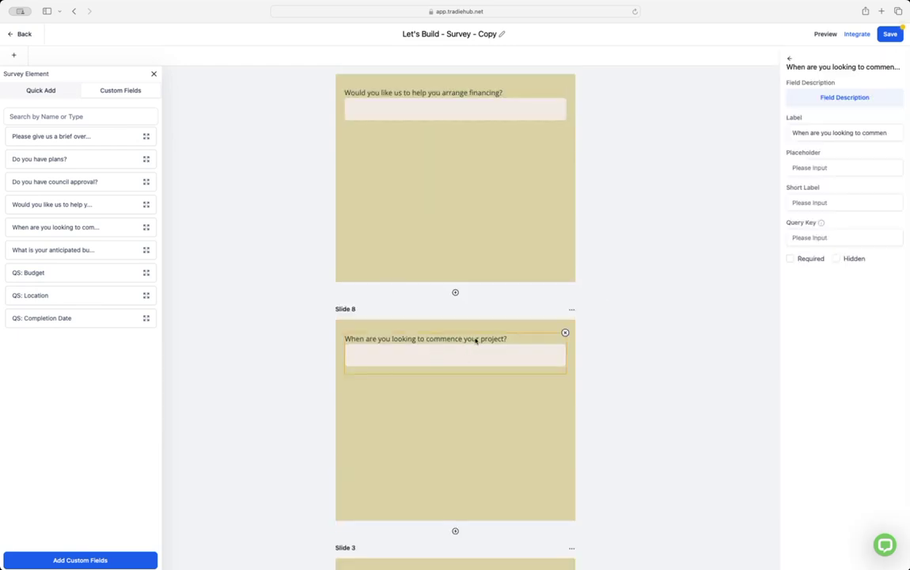
{"action": "left_click", "coordinate": [565, 332]}
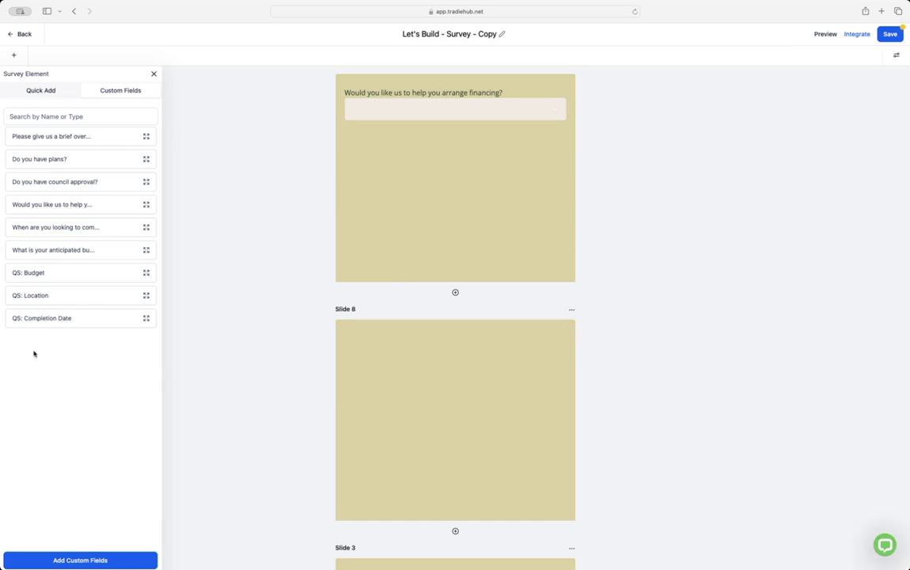
{"action": "left_click_drag", "start_coordinate": [44, 317], "coordinate": [431, 340]}
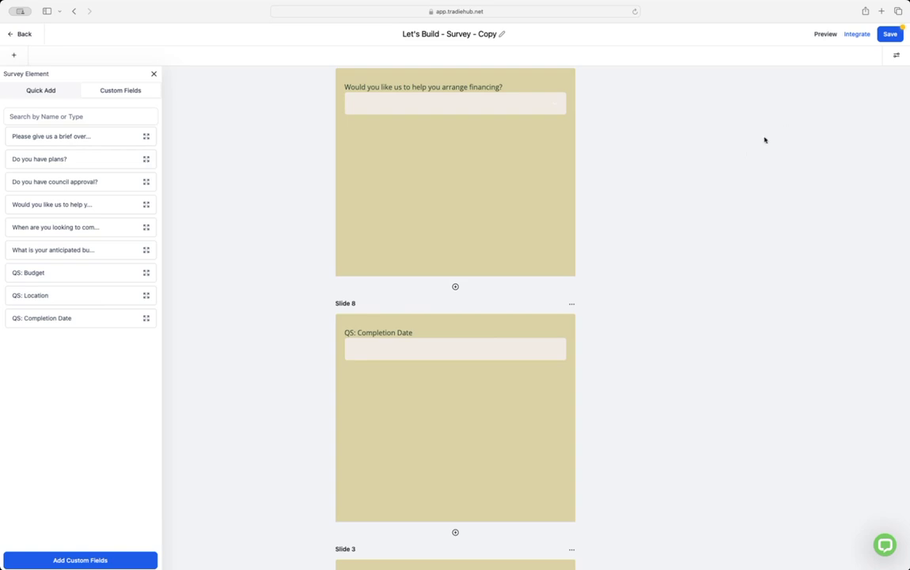
Step: Set the completion date field's label to "When would you like the job completed by?" and save the survey
{"action": "left_click", "coordinate": [409, 346]}
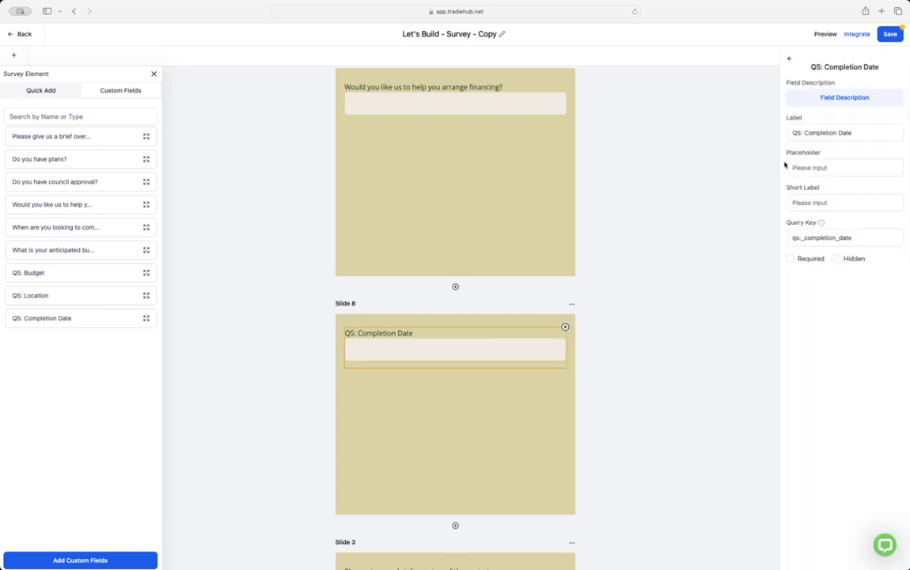
{"action": "double_click", "coordinate": [793, 133]}
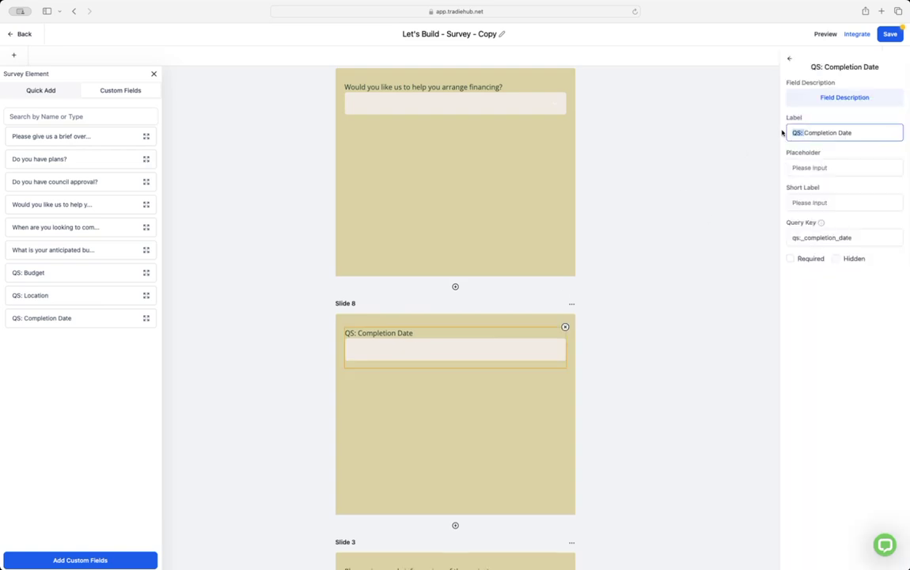
{"action": "type", "text": "When "}
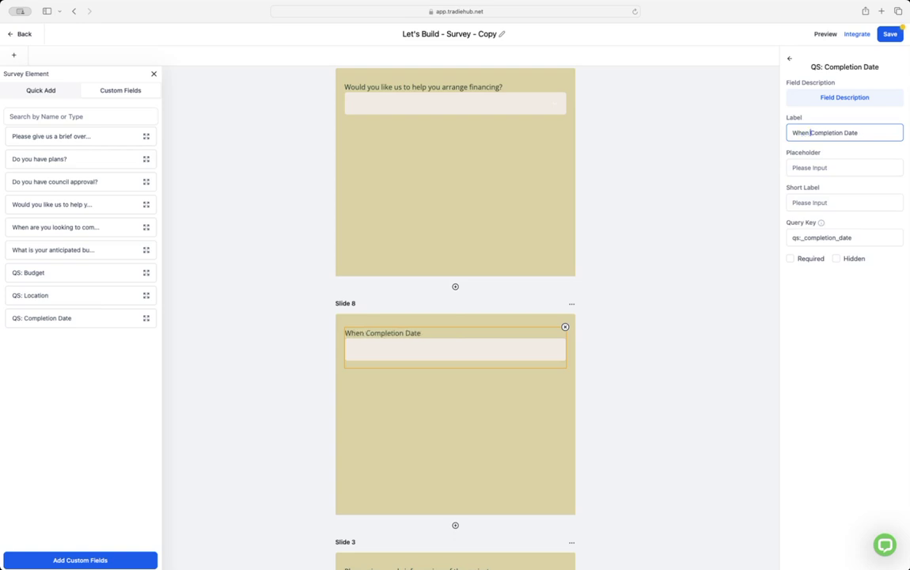
{"action": "type", "text": "wou"}
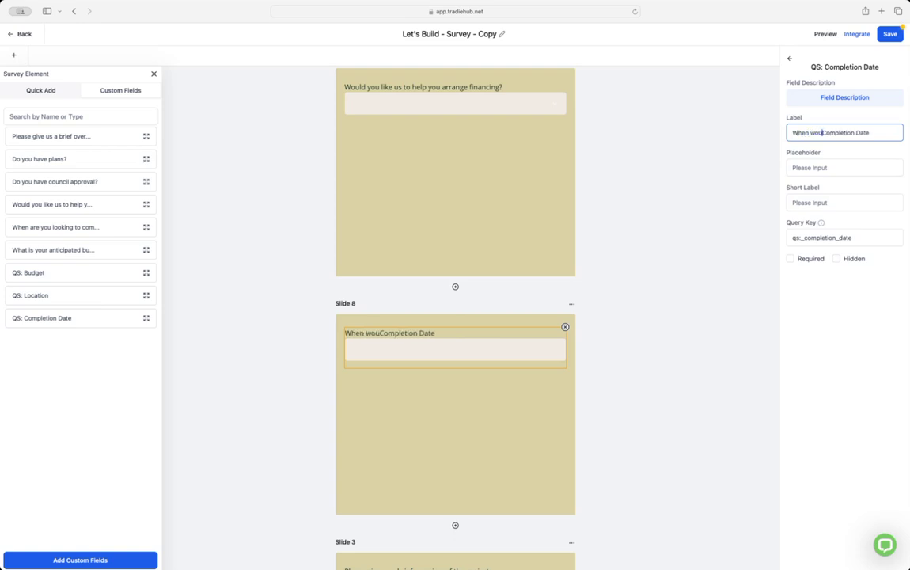
{"action": "type", "text": "ld you "}
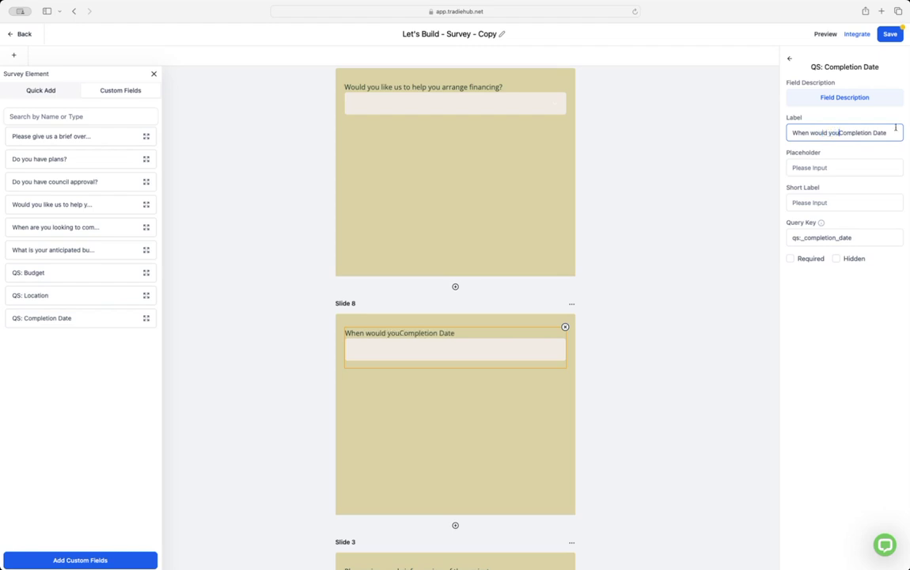
{"action": "type", "text": "like"}
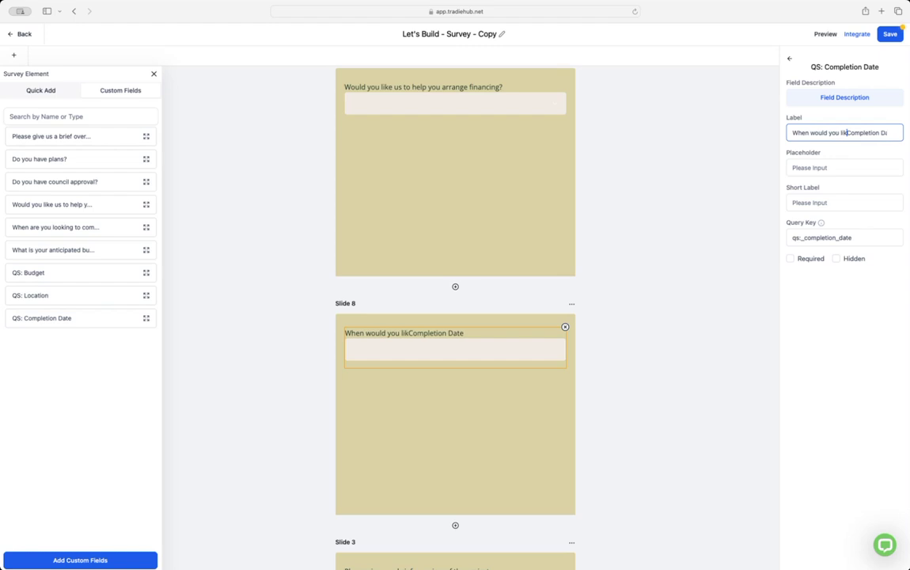
{"action": "type", "text": " the job"}
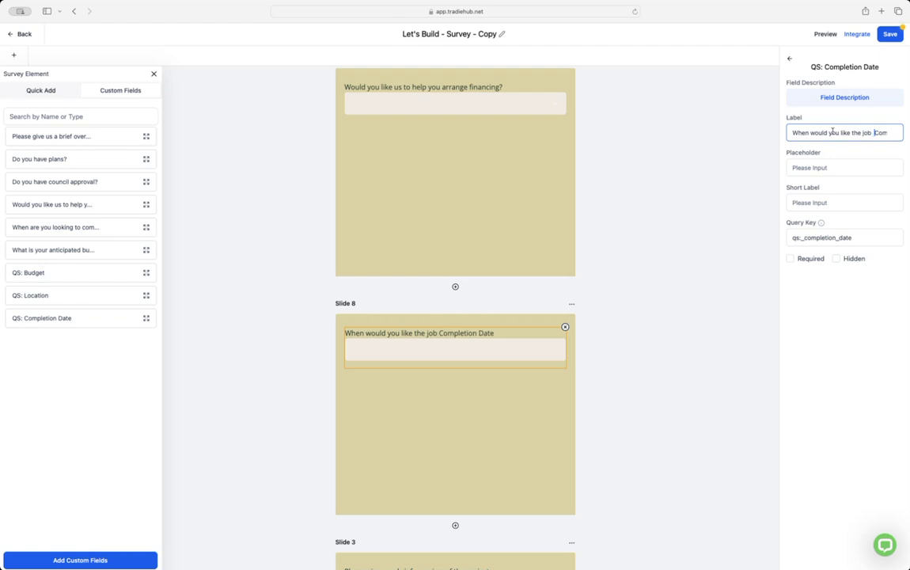
{"action": "type", "text": " com"}
{"action": "type", "text": "plet"}
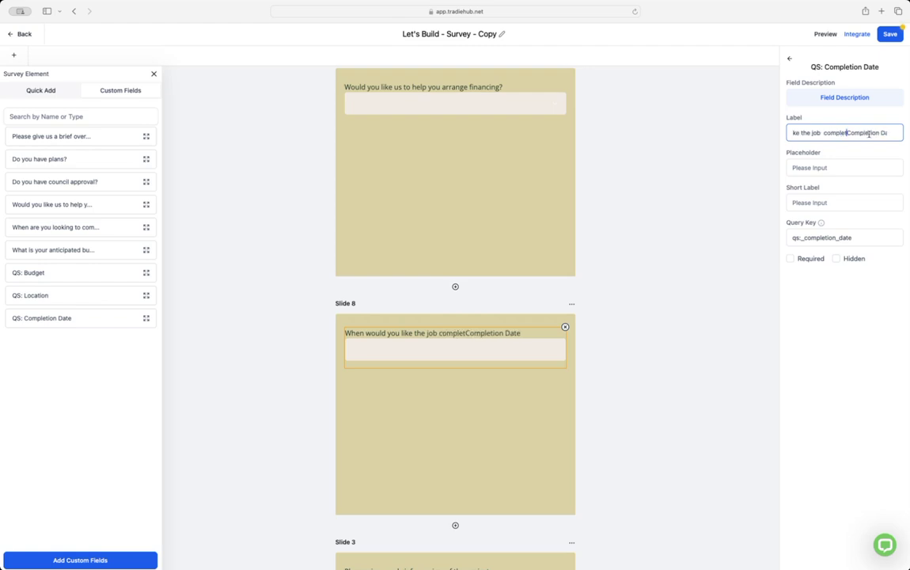
{"action": "type", "text": "ed by?"}
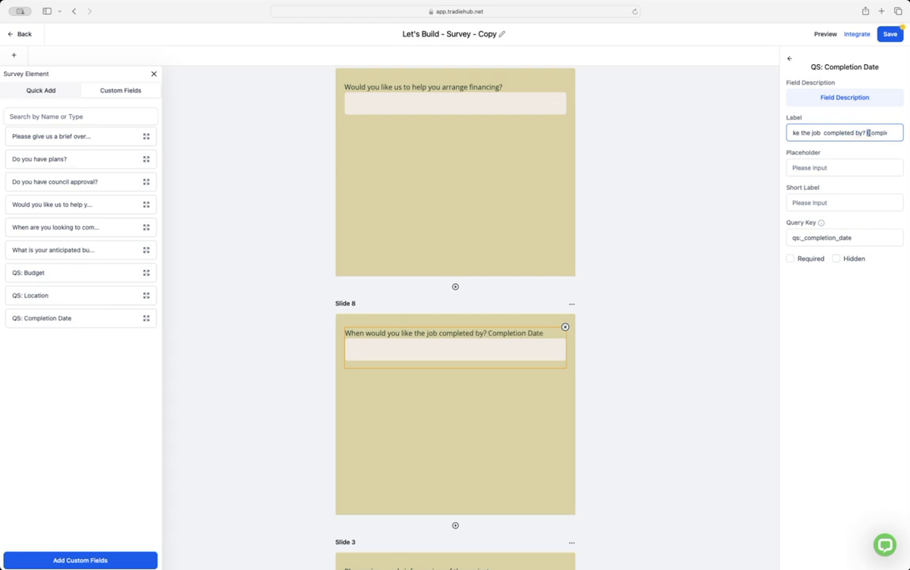
{"action": "key", "text": "shift+super+Right"}
{"action": "key", "text": "BackSpace"}
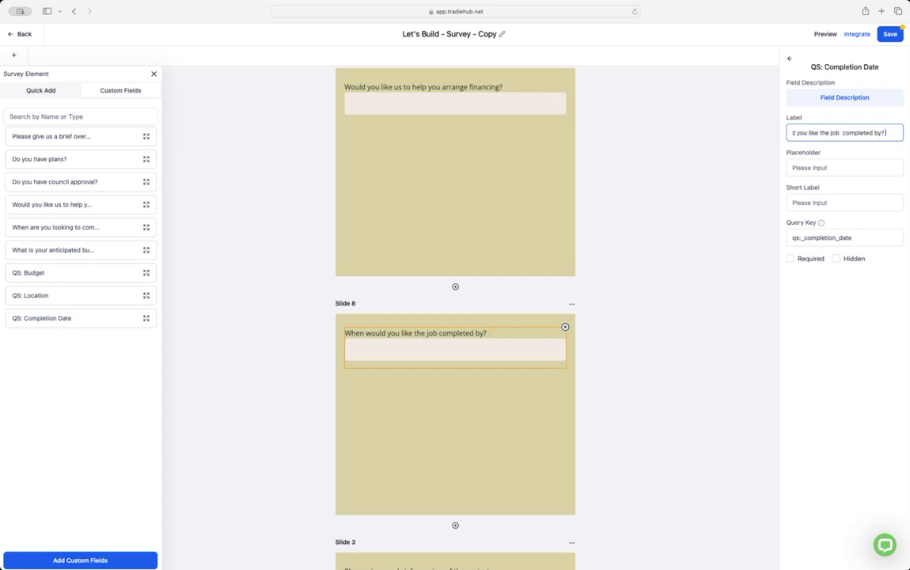
{"action": "left_click", "coordinate": [890, 35]}
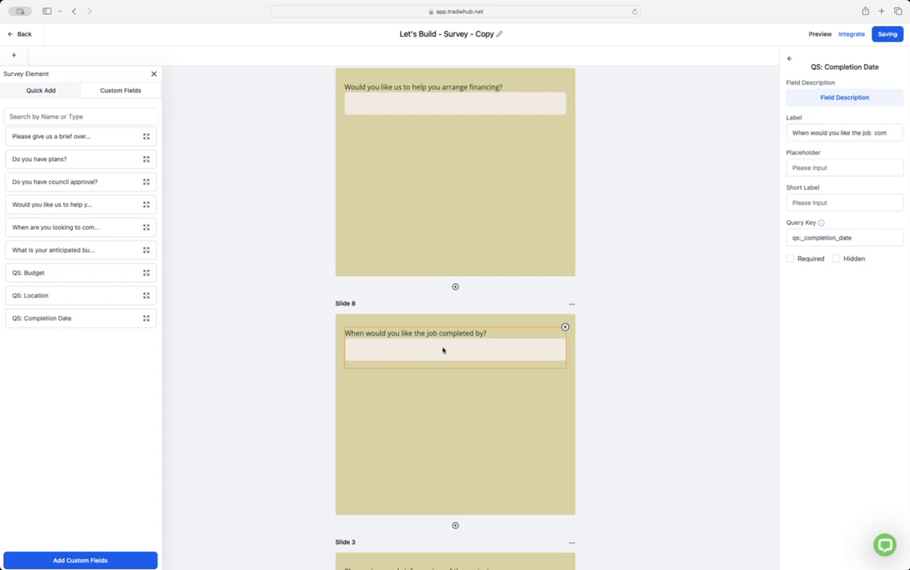
Step: Add a new slide directly after Slide 1 and place the QS: Location custom field on it
{"action": "scroll", "coordinate": [504, 281], "scroll_direction": "down", "scroll_amount": 4}
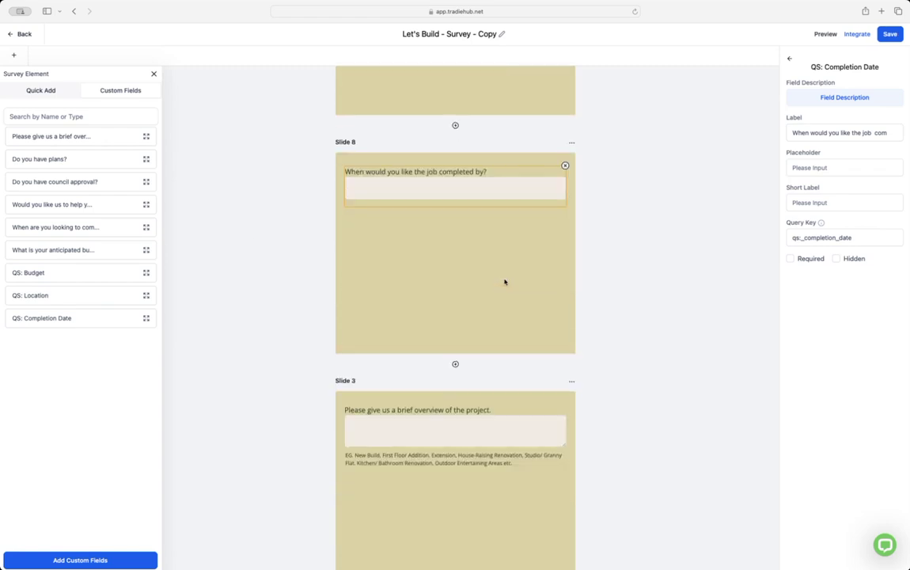
{"action": "scroll", "coordinate": [364, 258], "scroll_direction": "up", "scroll_amount": 20}
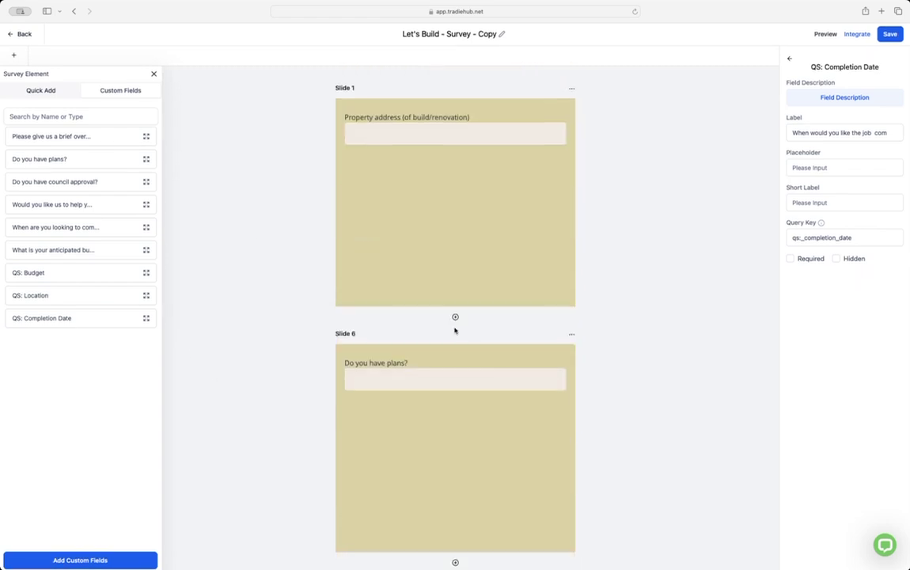
{"action": "left_click", "coordinate": [454, 318]}
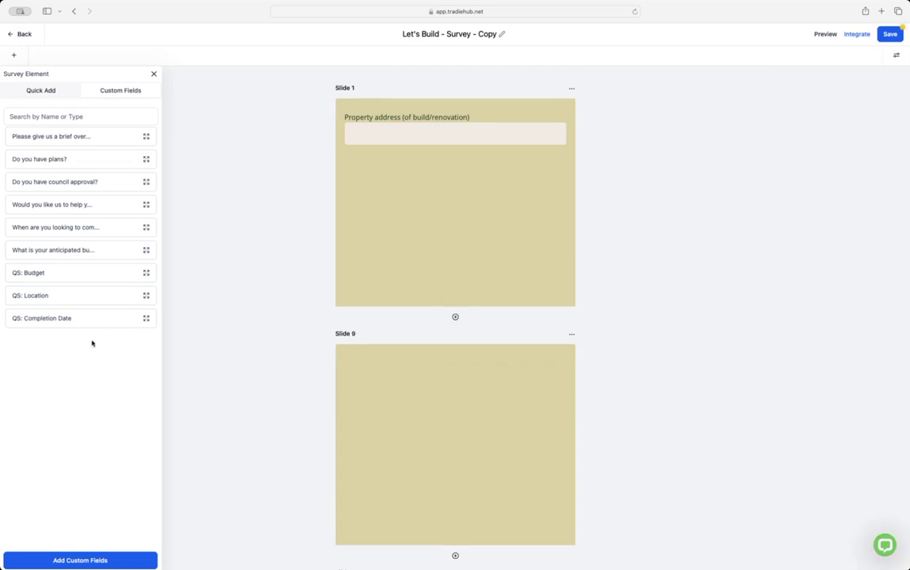
{"action": "left_click_drag", "start_coordinate": [444, 376], "coordinate": [440, 376]}
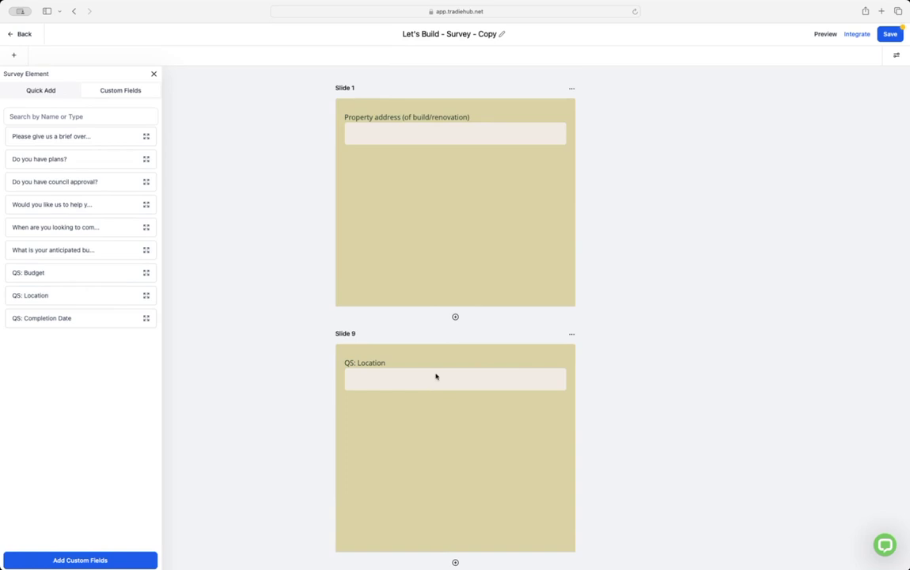
Step: Set the label of the location field on Slide 9 to "Location" and save the survey
{"action": "left_click", "coordinate": [435, 376]}
{"action": "left_click_drag", "start_coordinate": [804, 132], "coordinate": [759, 133]}
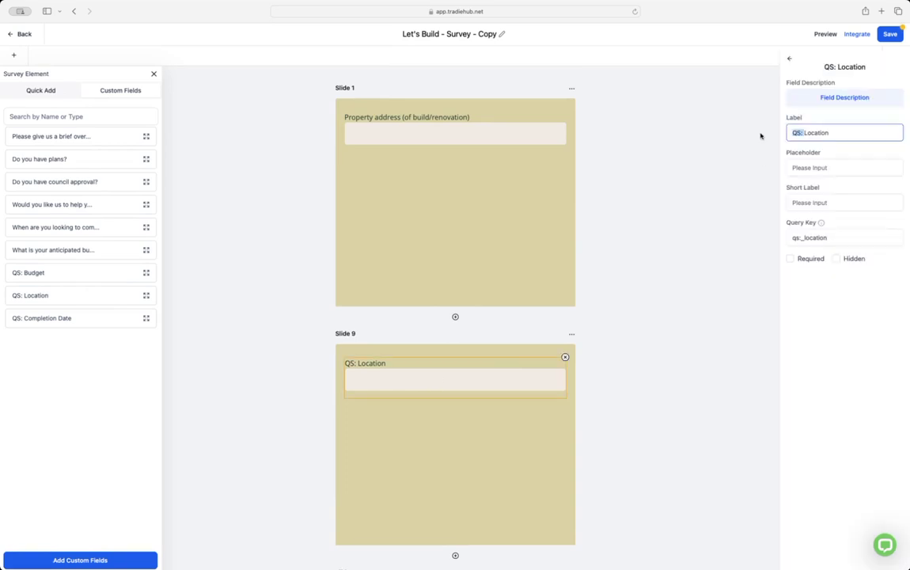
{"action": "key", "text": "BackSpace"}
{"action": "left_click", "coordinate": [888, 37]}
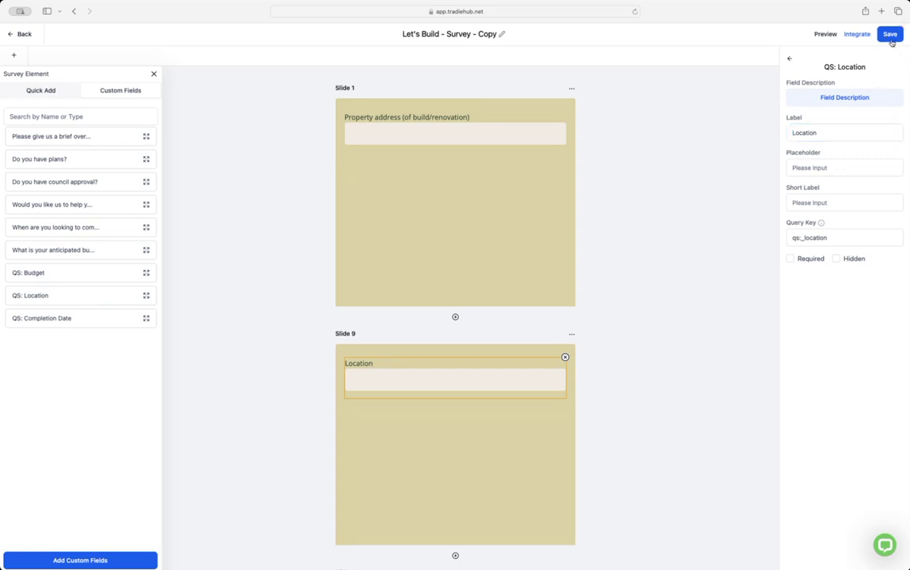
{"action": "left_click", "coordinate": [890, 37]}
Step: Leave the survey editor, open the workflow "Qualifying Survey Submitted > Invitation To book a call" and view its Note action without changing it
{"action": "left_click", "coordinate": [24, 35]}
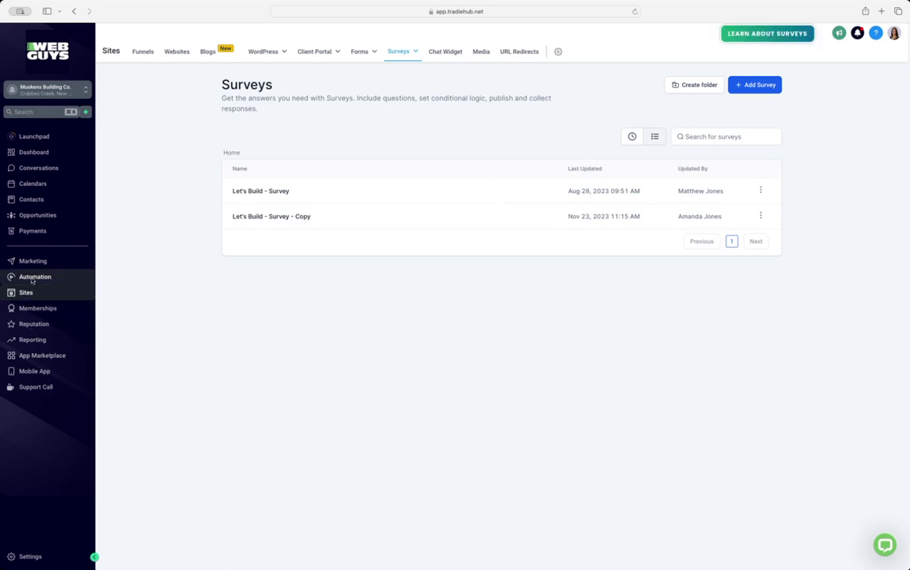
{"action": "left_click", "coordinate": [33, 278]}
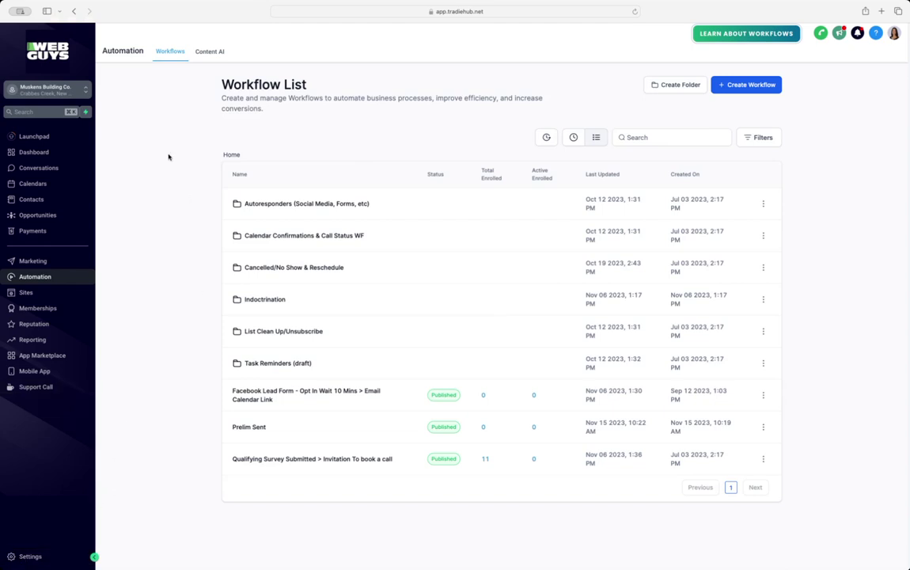
{"action": "left_click", "coordinate": [265, 460]}
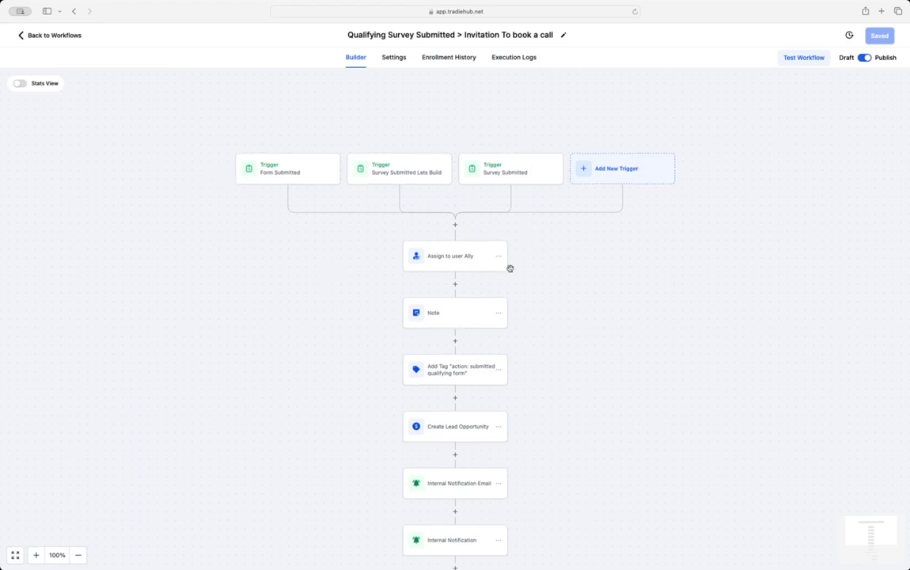
{"action": "left_click", "coordinate": [456, 316]}
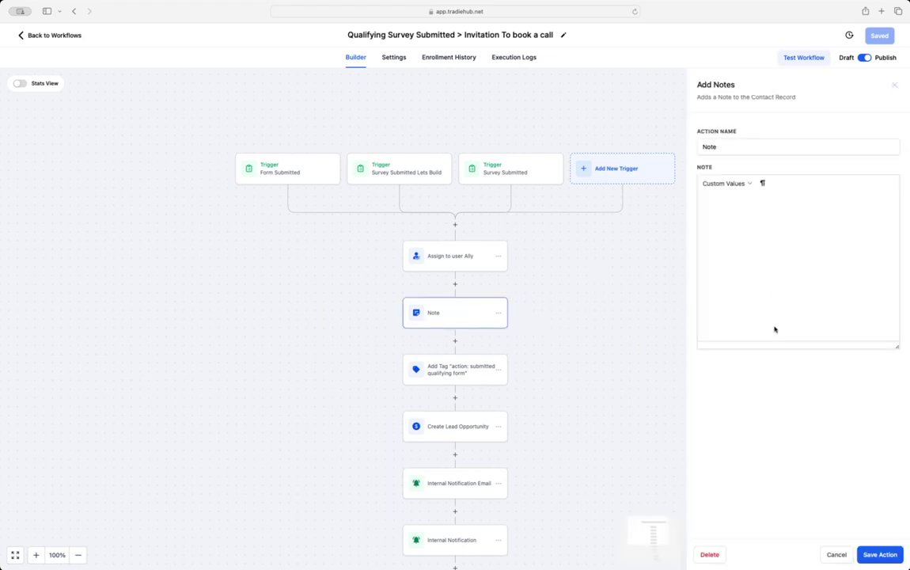
{"action": "left_click", "coordinate": [832, 555]}
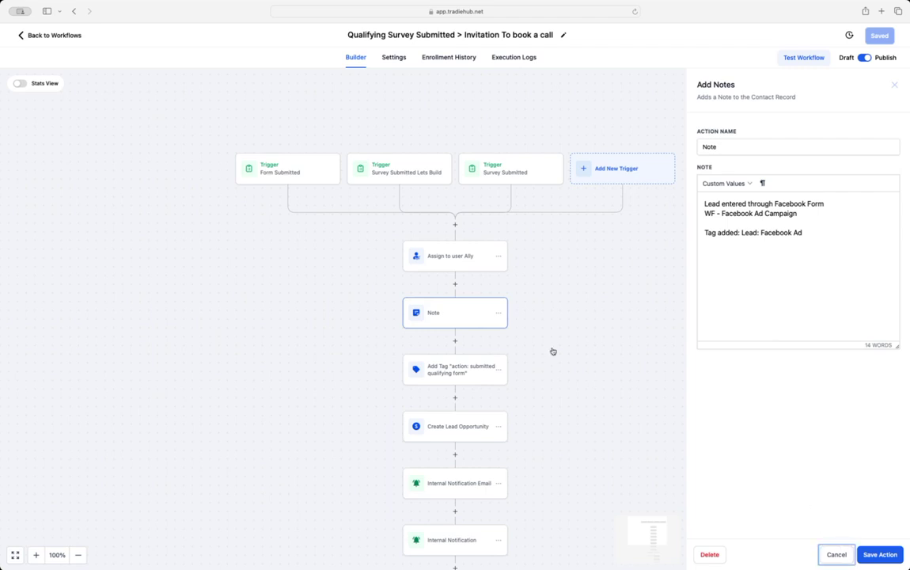
Step: In the Internal Notification Email message, add a line below Overview of Project with the label "Location:" and the contact's QS: Location custom field
{"action": "scroll", "coordinate": [553, 348], "scroll_direction": "down", "scroll_amount": 3}
{"action": "scroll", "coordinate": [555, 347], "scroll_direction": "down", "scroll_amount": 5}
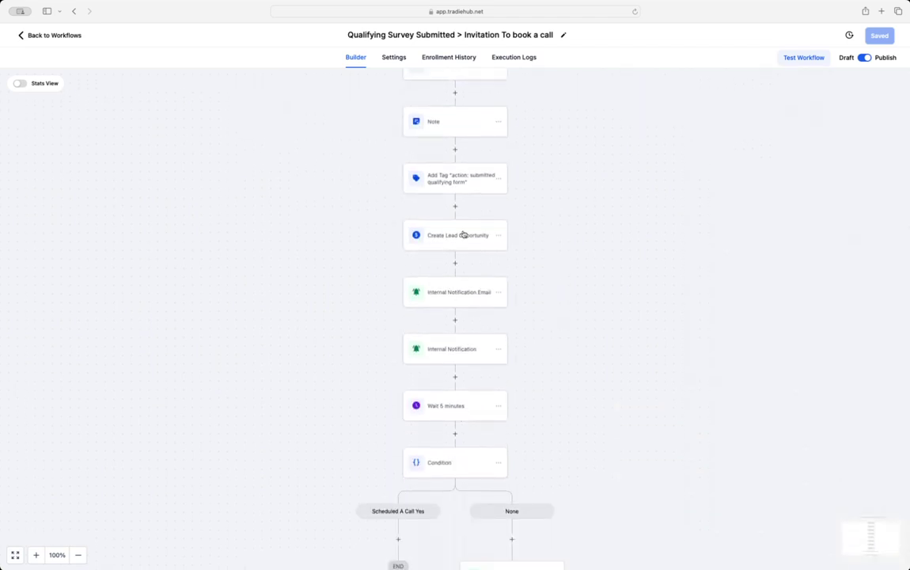
{"action": "left_click", "coordinate": [453, 295]}
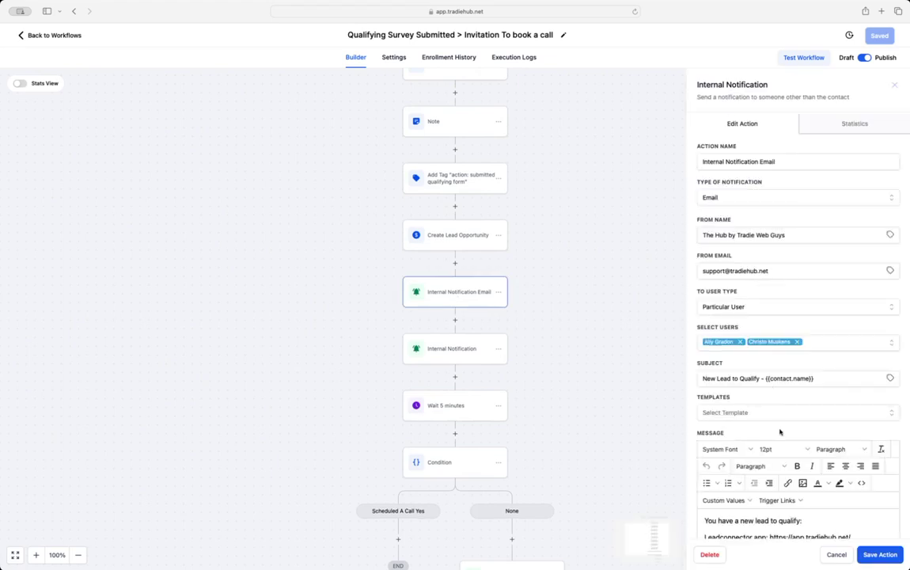
{"action": "scroll", "coordinate": [749, 427], "scroll_direction": "down", "scroll_amount": 10}
{"action": "scroll", "coordinate": [779, 398], "scroll_direction": "down", "scroll_amount": 3}
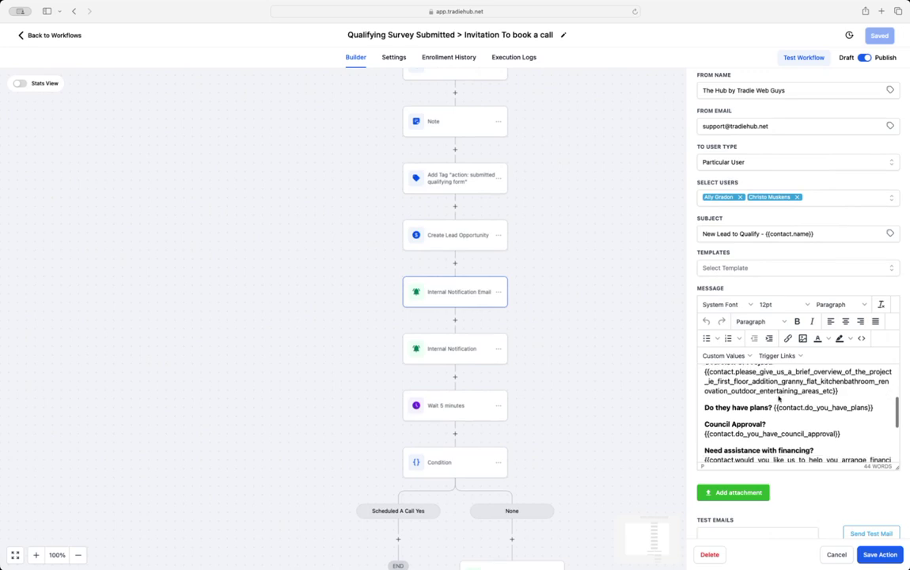
{"action": "scroll", "coordinate": [776, 406], "scroll_direction": "up", "scroll_amount": 6}
{"action": "scroll", "coordinate": [777, 406], "scroll_direction": "down", "scroll_amount": 3}
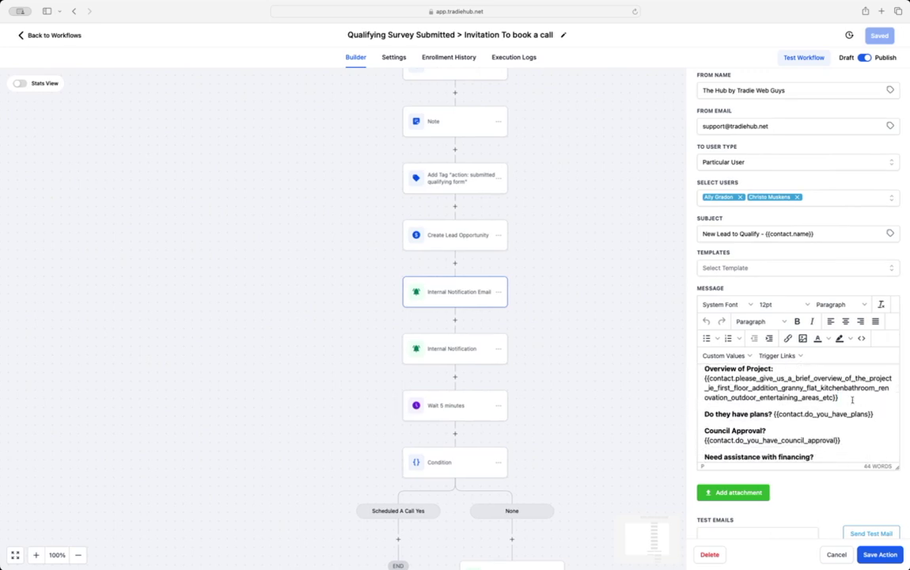
{"action": "key", "text": "Return"}
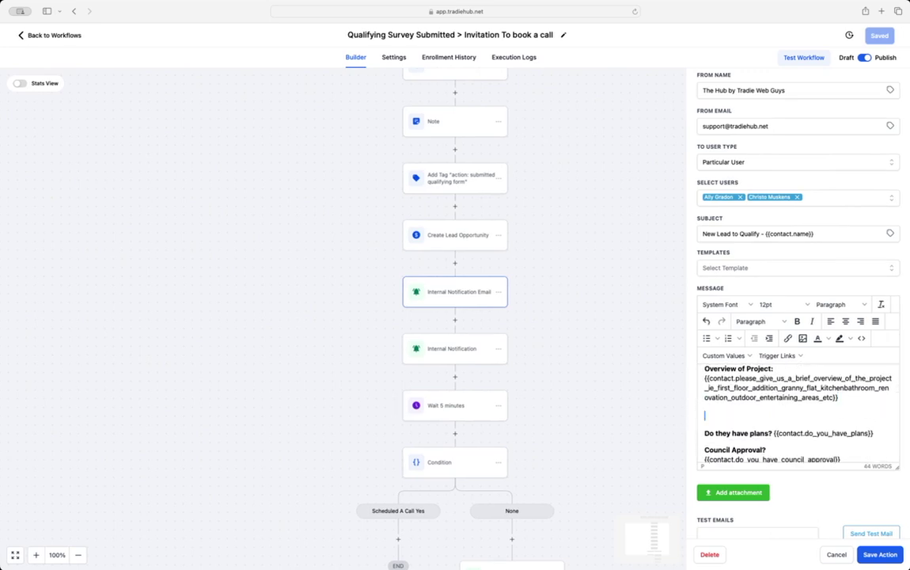
{"action": "left_click", "coordinate": [724, 355]}
{"action": "mouse_move", "coordinate": [736, 372]}
{"action": "mouse_move", "coordinate": [783, 376]}
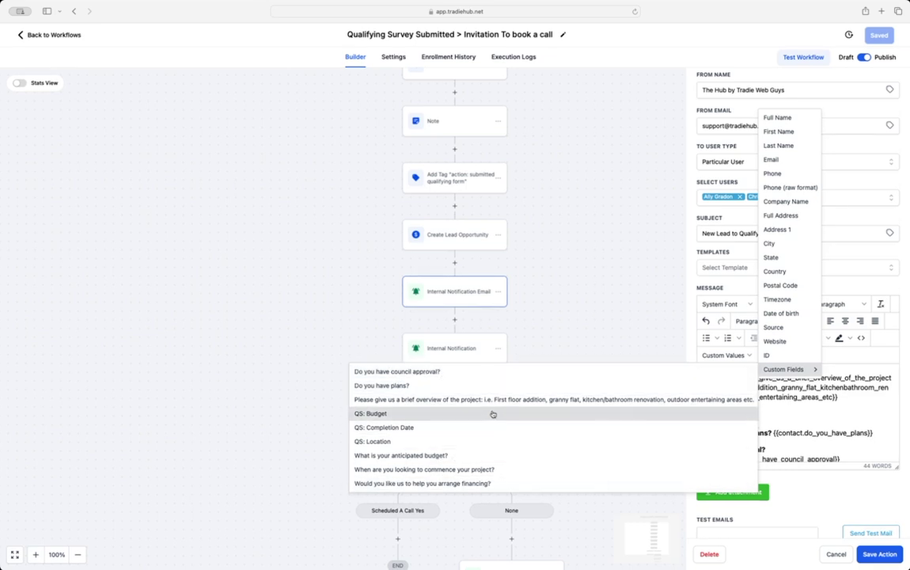
{"action": "left_click", "coordinate": [368, 441]}
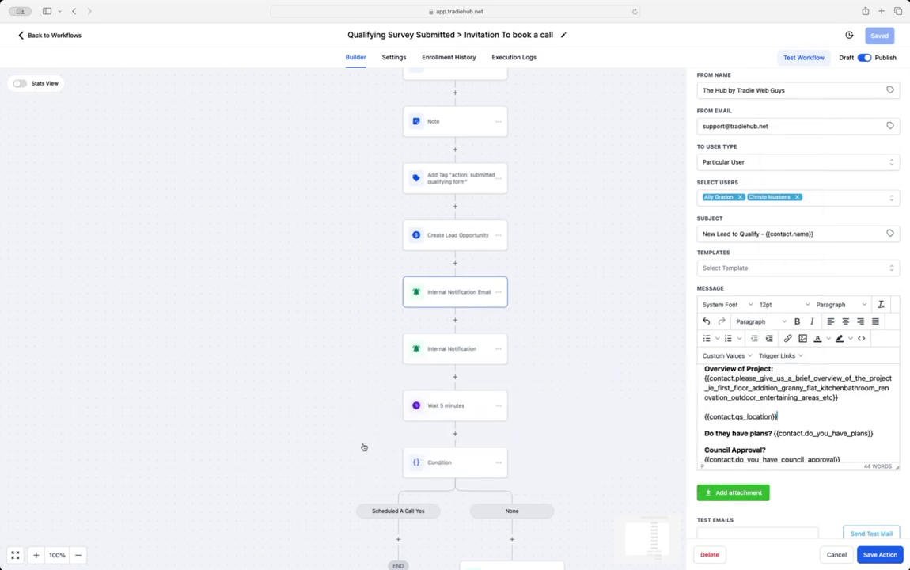
{"action": "left_click", "coordinate": [703, 417]}
{"action": "type", "text": "Location:"}
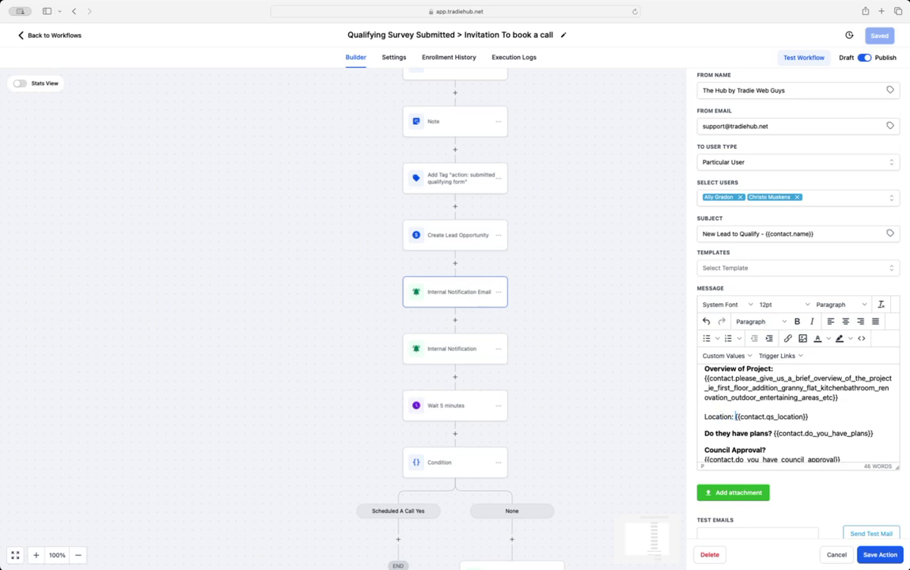
Step: Delete the project commencement placeholder from the message and replace its question heading with "When would they like the job completed by?"
{"action": "scroll", "coordinate": [799, 424], "scroll_direction": "down", "scroll_amount": 5}
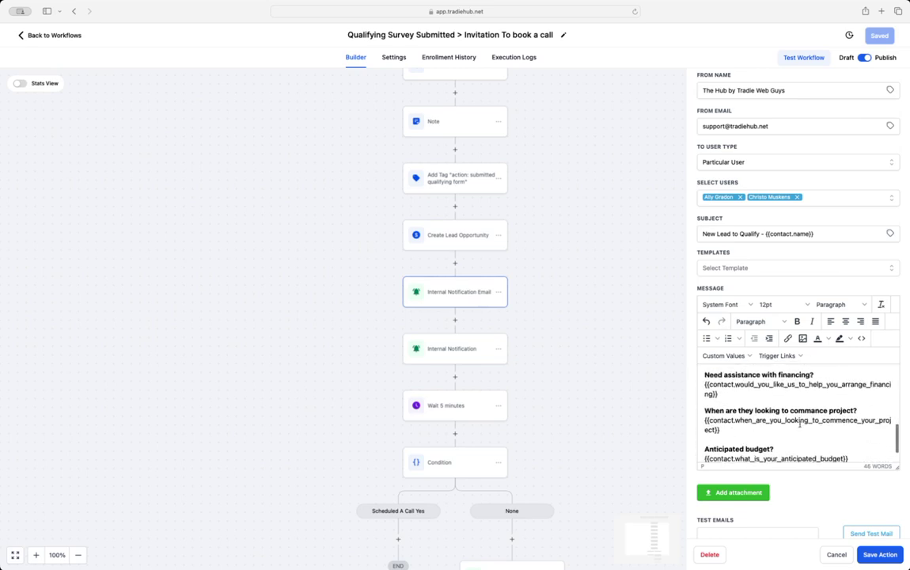
{"action": "left_click_drag", "start_coordinate": [739, 429], "coordinate": [699, 417]}
{"action": "key", "text": "BackSpace"}
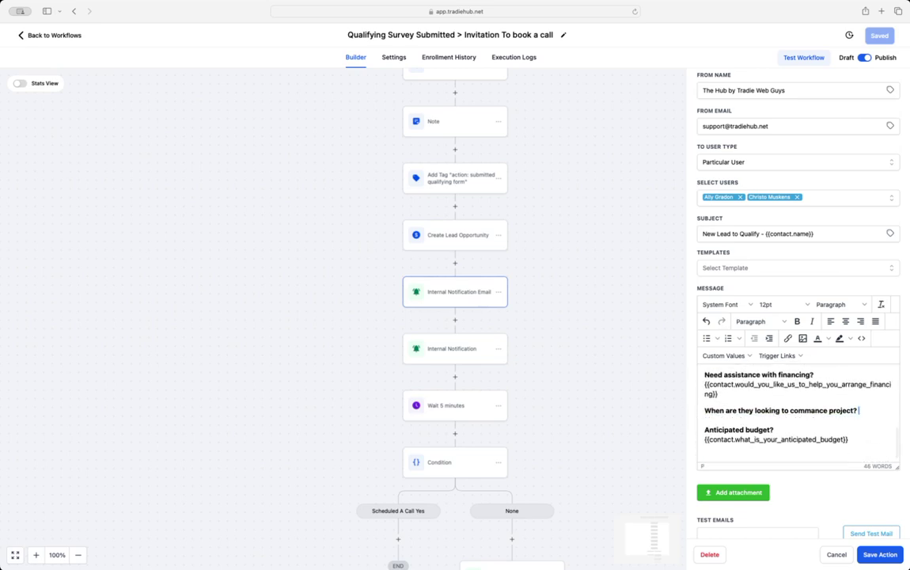
{"action": "left_click_drag", "start_coordinate": [858, 410], "coordinate": [703, 410]}
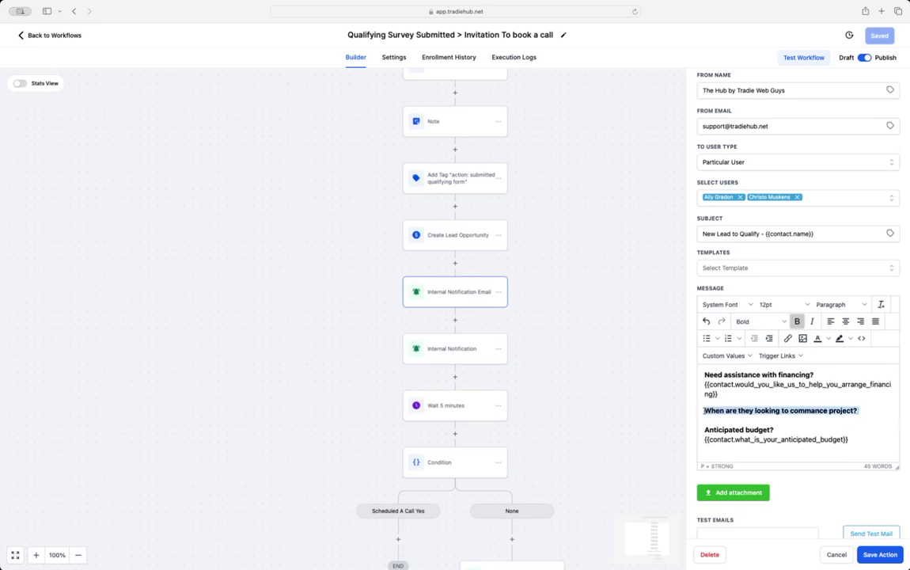
{"action": "type", "text": "W"}
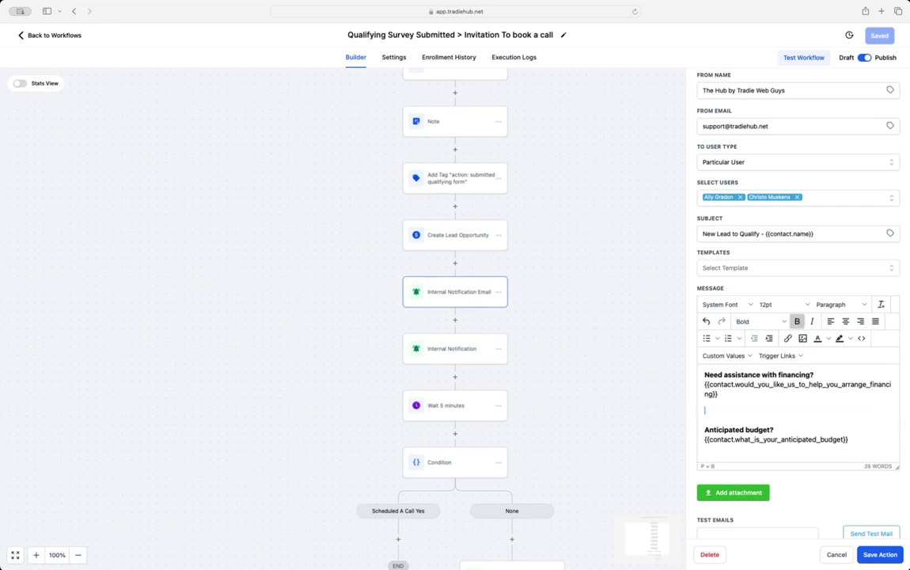
{"action": "type", "text": "hen would they lik"}
{"action": "key", "text": "BackSpace"}
{"action": "key", "text": "BackSpace"}
{"action": "key", "text": "BackSpace"}
{"action": "key", "text": "BackSpace"}
{"action": "type", "text": "they like the job completed"}
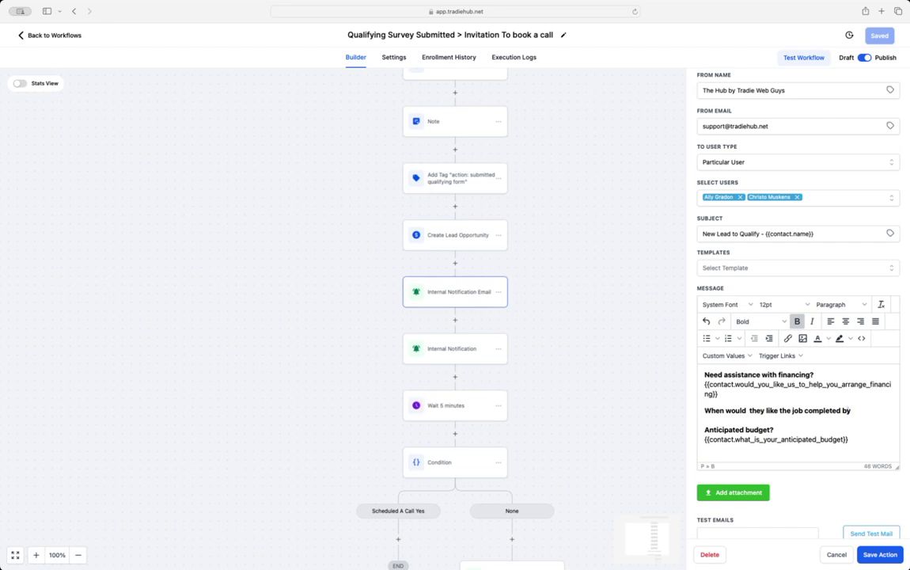
Step: Insert the contact's QS: Completion Date custom field on a new line below the job completion question
{"action": "key", "text": "Return"}
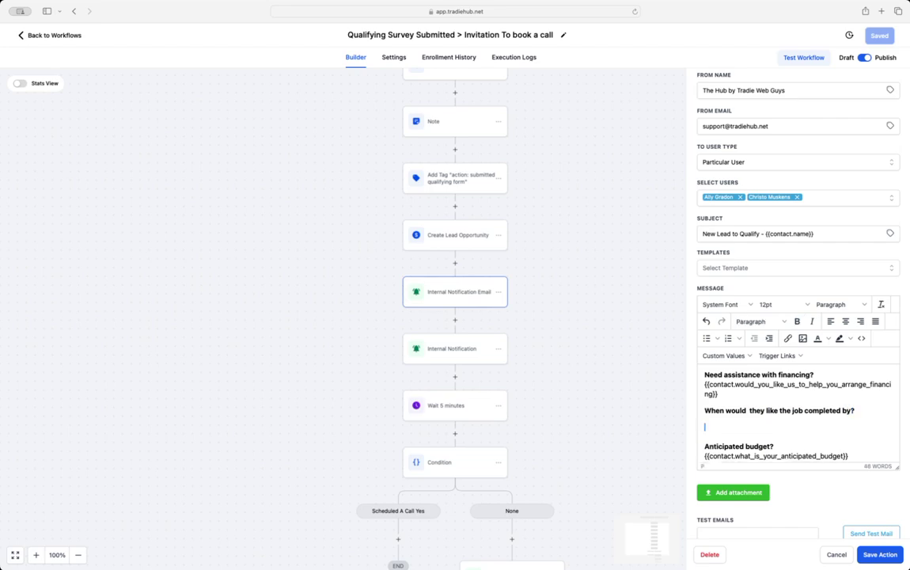
{"action": "left_click", "coordinate": [740, 358]}
{"action": "mouse_move", "coordinate": [728, 371]}
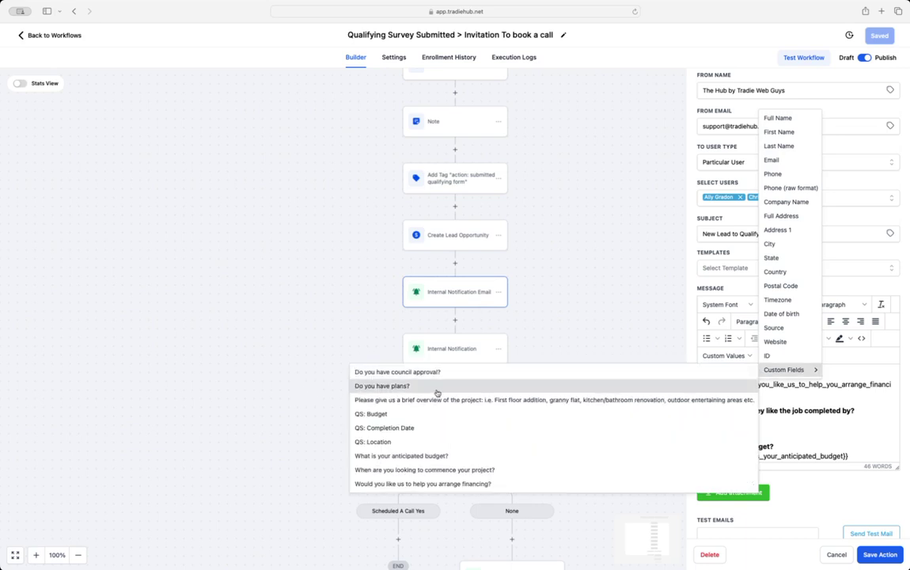
{"action": "left_click", "coordinate": [396, 428]}
Step: Replace the placeholder under "Anticipated budget?" with the contact's QS: Budget custom field, and save the action and the workflow
{"action": "scroll", "coordinate": [839, 429], "scroll_direction": "down", "scroll_amount": 2}
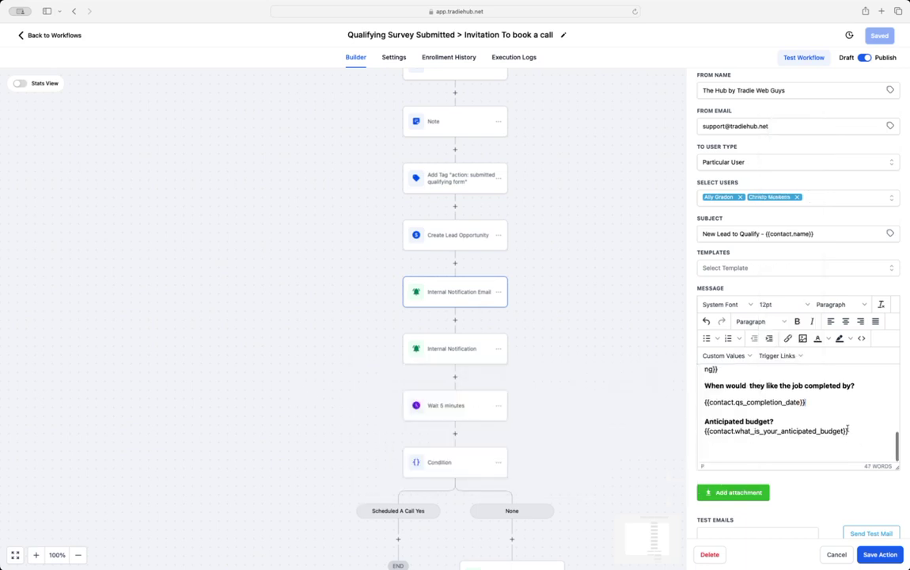
{"action": "left_click_drag", "start_coordinate": [852, 431], "coordinate": [695, 432]}
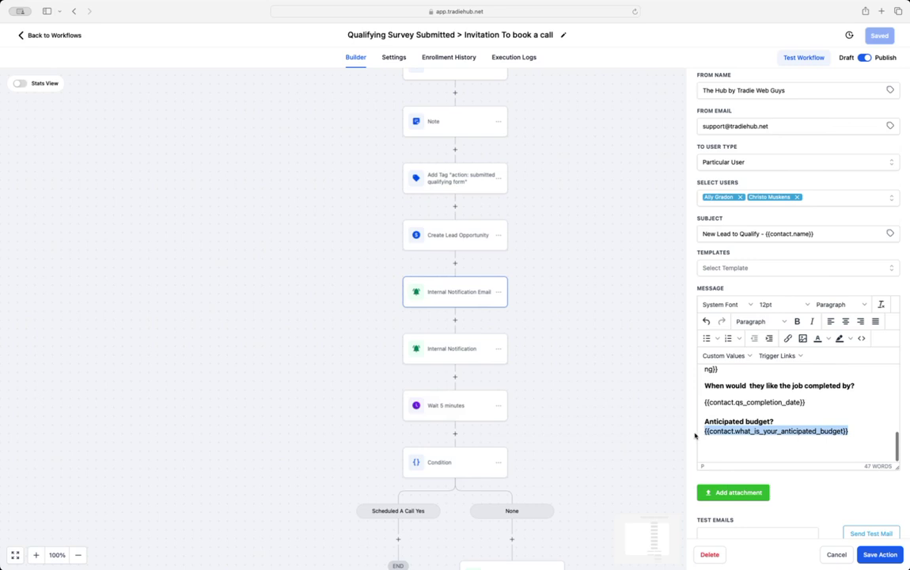
{"action": "key", "text": "BackSpace"}
{"action": "left_click", "coordinate": [735, 356]}
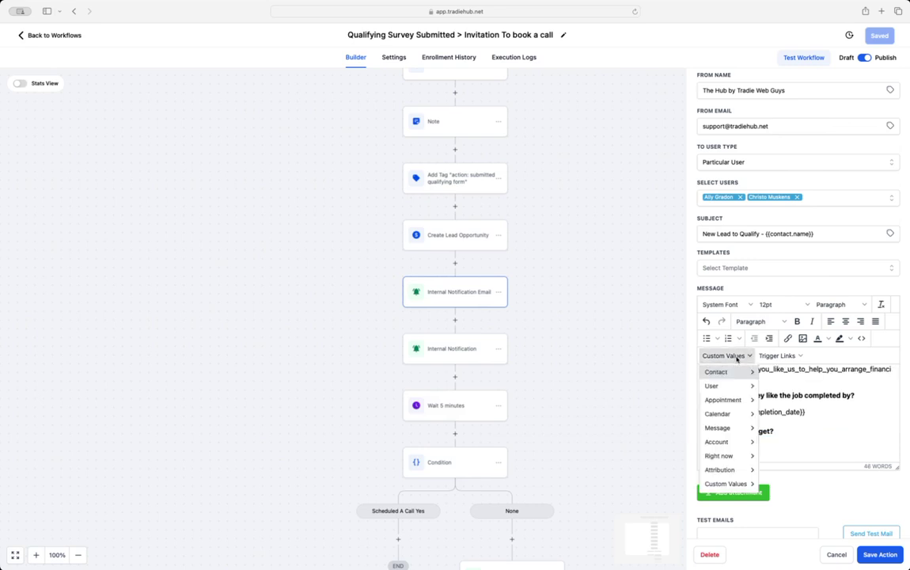
{"action": "mouse_move", "coordinate": [720, 371]}
{"action": "mouse_move", "coordinate": [787, 371]}
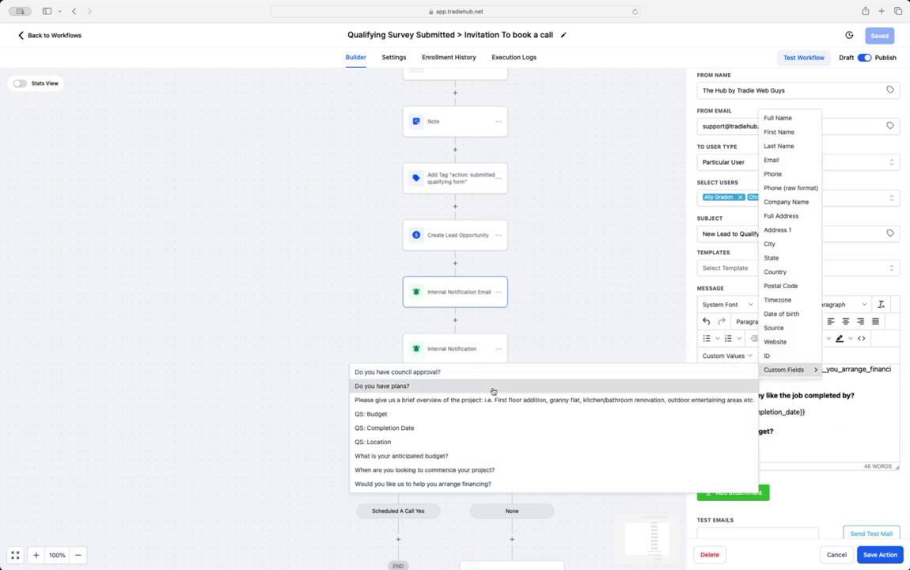
{"action": "left_click", "coordinate": [377, 414]}
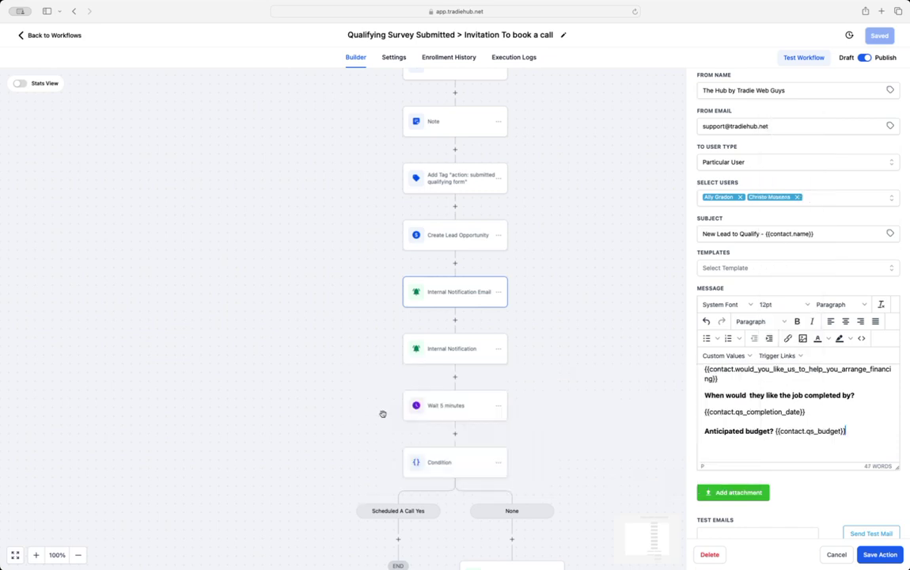
{"action": "left_click", "coordinate": [871, 558]}
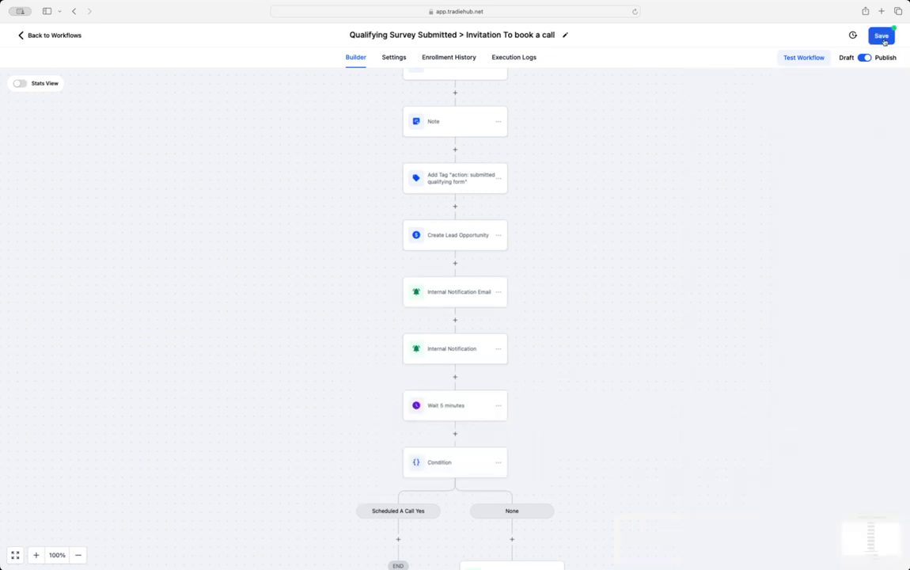
{"action": "left_click", "coordinate": [881, 35]}
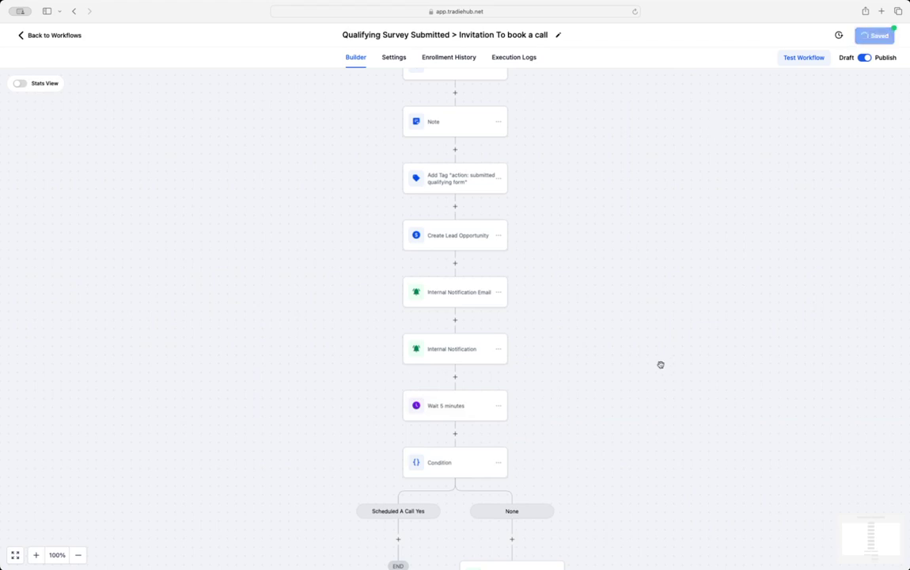
Step: Copy the full message of the Internal Notification Email action and paste it below the existing text of the Note action
{"action": "scroll", "coordinate": [657, 327], "scroll_direction": "down", "scroll_amount": 4}
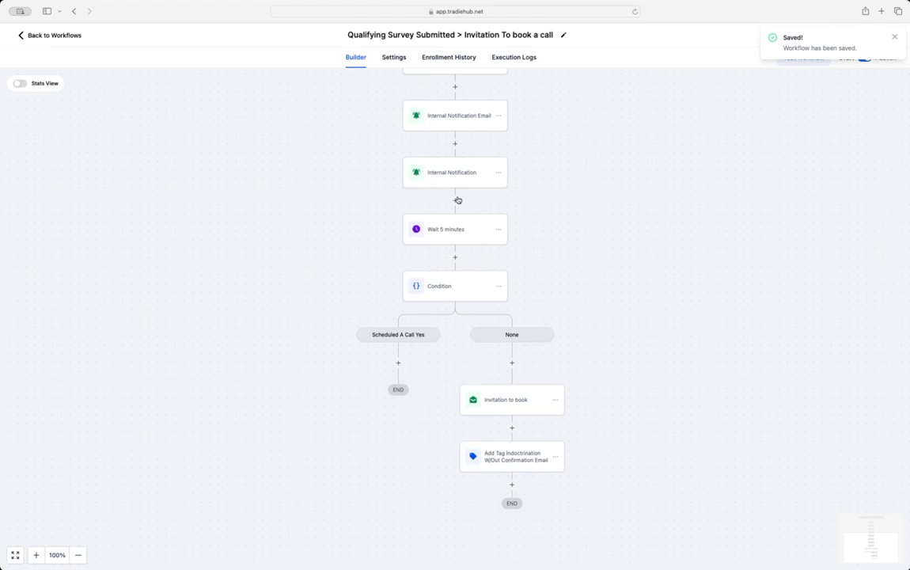
{"action": "scroll", "coordinate": [456, 199], "scroll_direction": "up", "scroll_amount": 2}
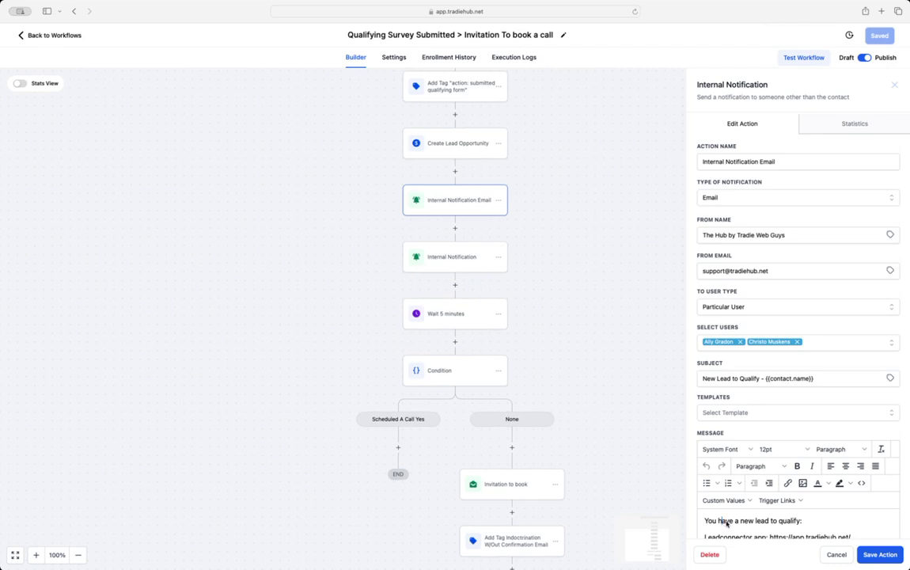
{"action": "key", "text": "ctrl+a"}
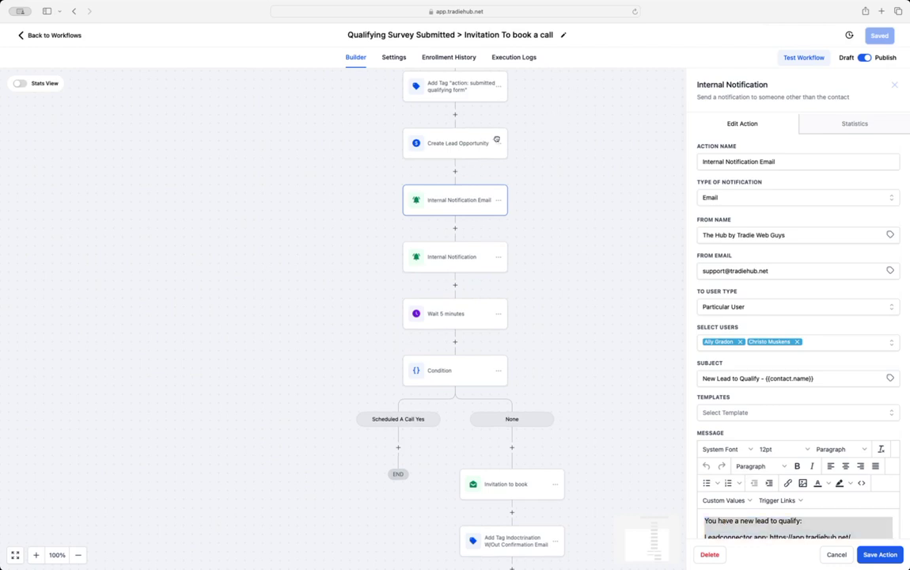
{"action": "left_click", "coordinate": [497, 143]}
{"action": "scroll", "coordinate": [487, 151], "scroll_direction": "up", "scroll_amount": 1}
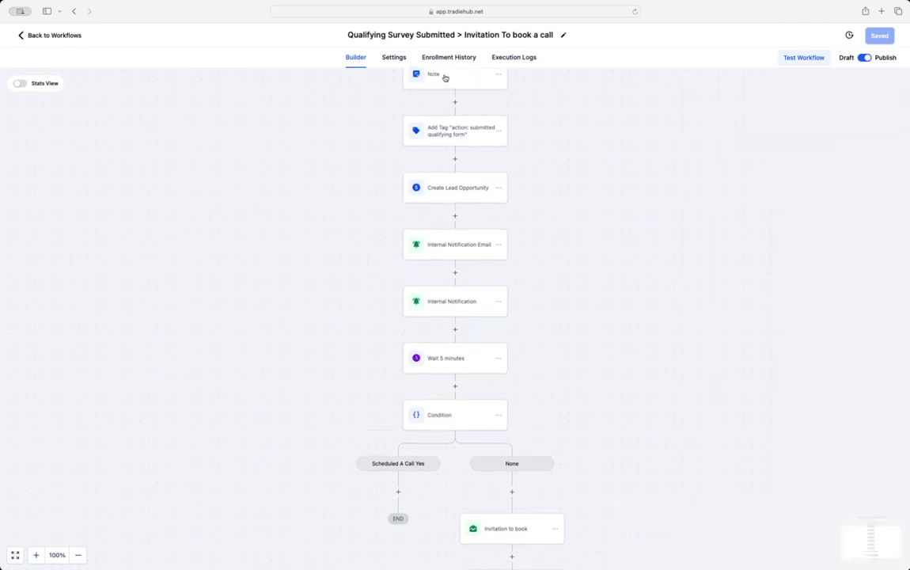
{"action": "left_click", "coordinate": [444, 78]}
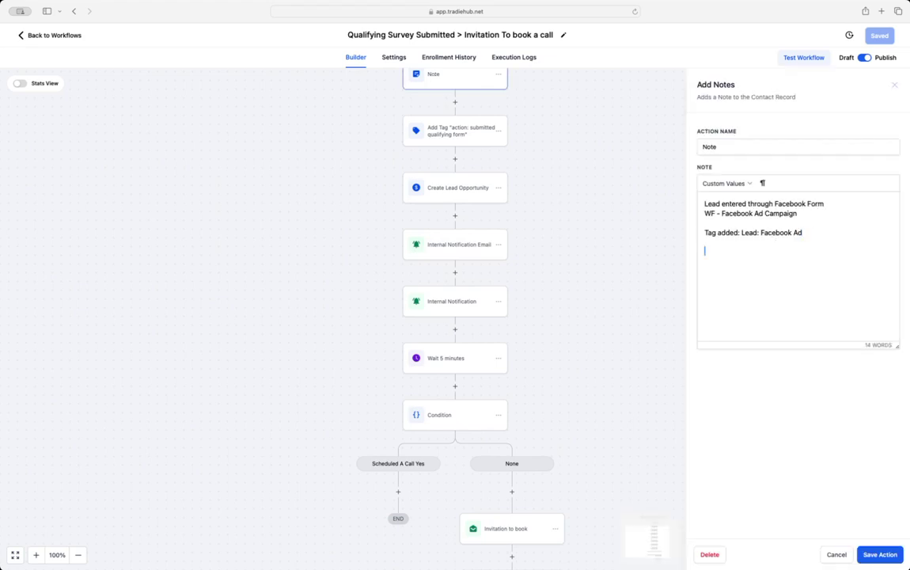
{"action": "key", "text": "super+v"}
Step: Remove the pasted lead introduction, app link, name, email and phone lines, and the surplus blank lines above Overview of Project in the note
{"action": "scroll", "coordinate": [795, 277], "scroll_direction": "up", "scroll_amount": 5}
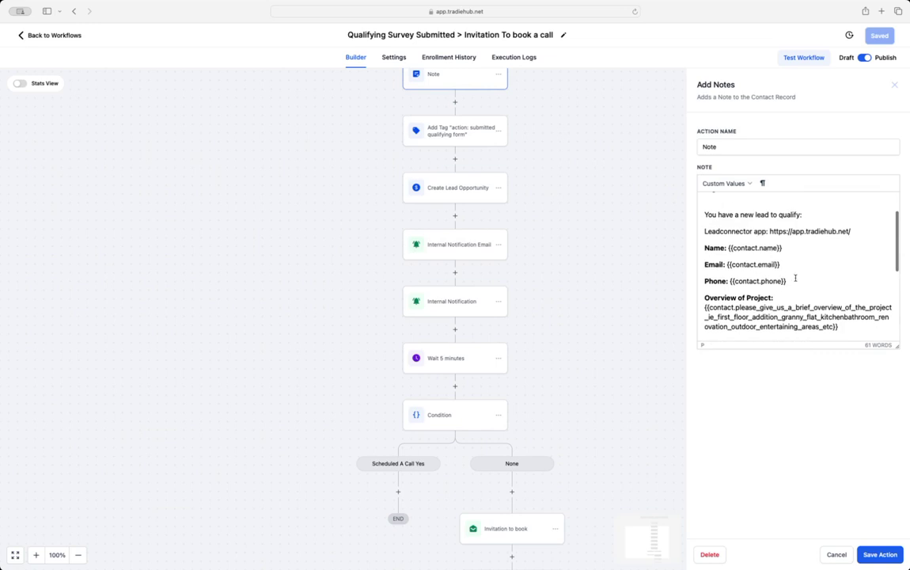
{"action": "left_click_drag", "start_coordinate": [796, 282], "coordinate": [662, 206]}
{"action": "key", "text": "BackSpace"}
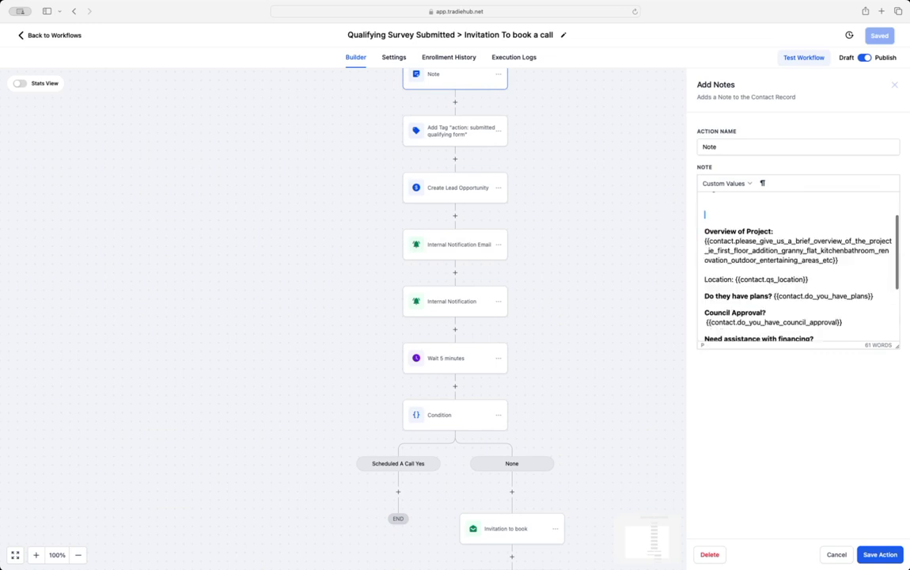
{"action": "scroll", "coordinate": [717, 224], "scroll_direction": "up", "scroll_amount": 2}
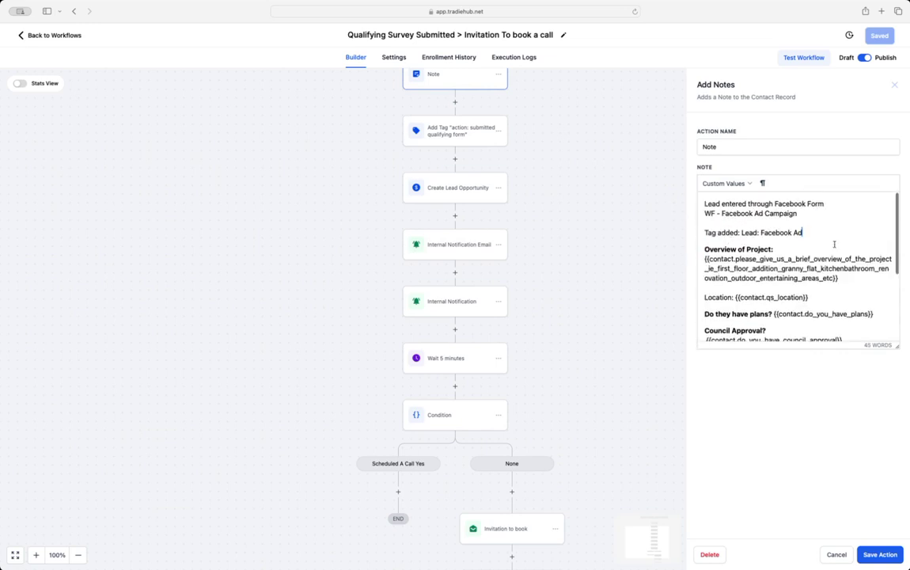
Step: Make the "Location:" label in the note bold and save the Note action and the workflow
{"action": "left_click_drag", "start_coordinate": [734, 298], "coordinate": [677, 295]}
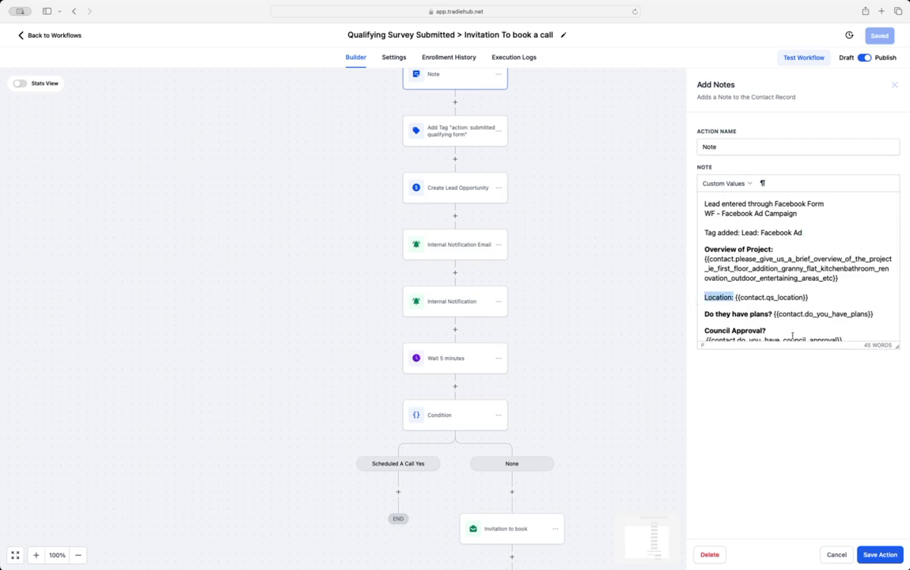
{"action": "key", "text": "super+b"}
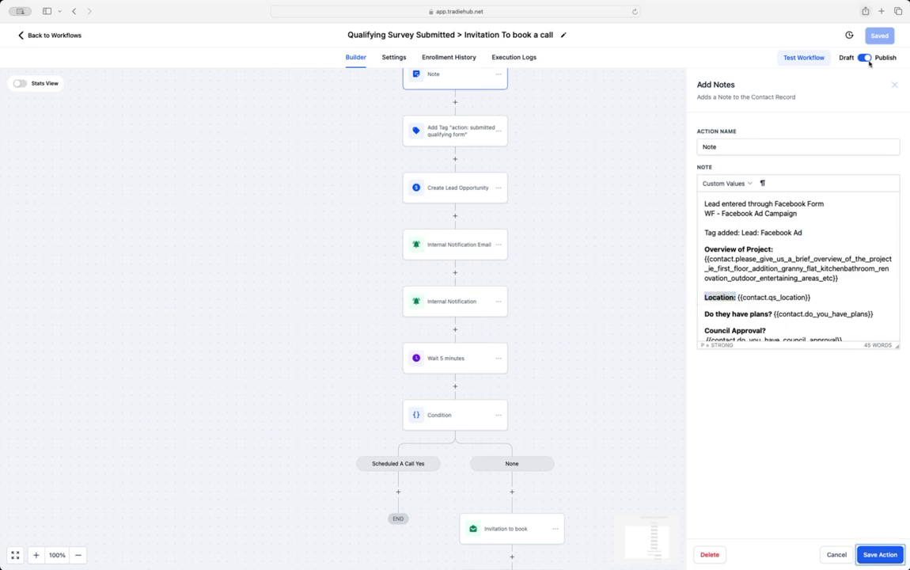
{"action": "left_click", "coordinate": [894, 84]}
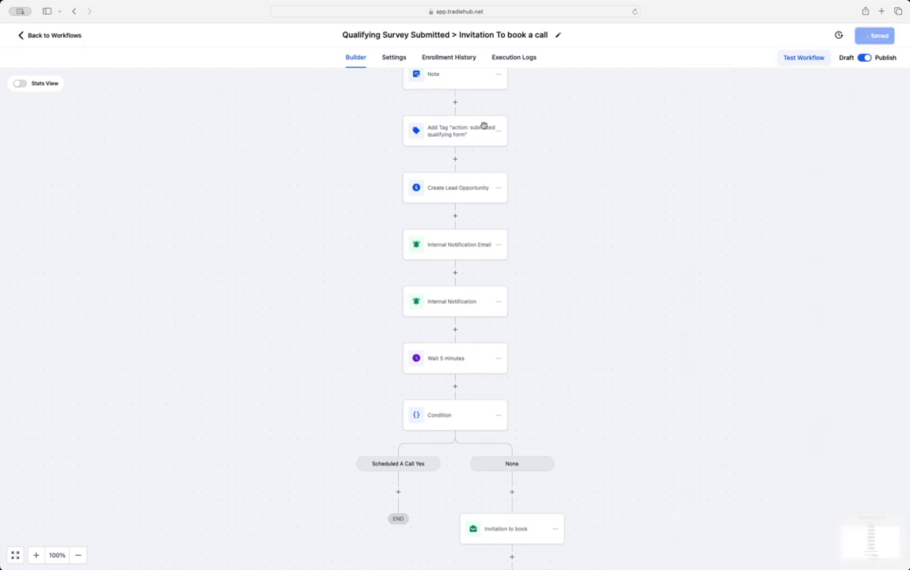
Step: Leave the workflow for the Custom Fields settings and search the fields for "qs"
{"action": "left_click", "coordinate": [42, 36]}
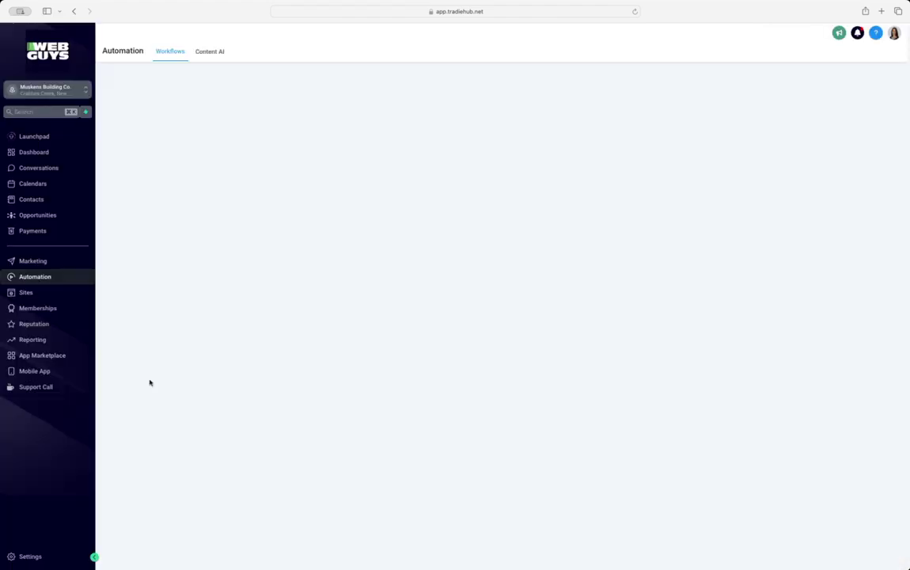
{"action": "left_click", "coordinate": [28, 556]}
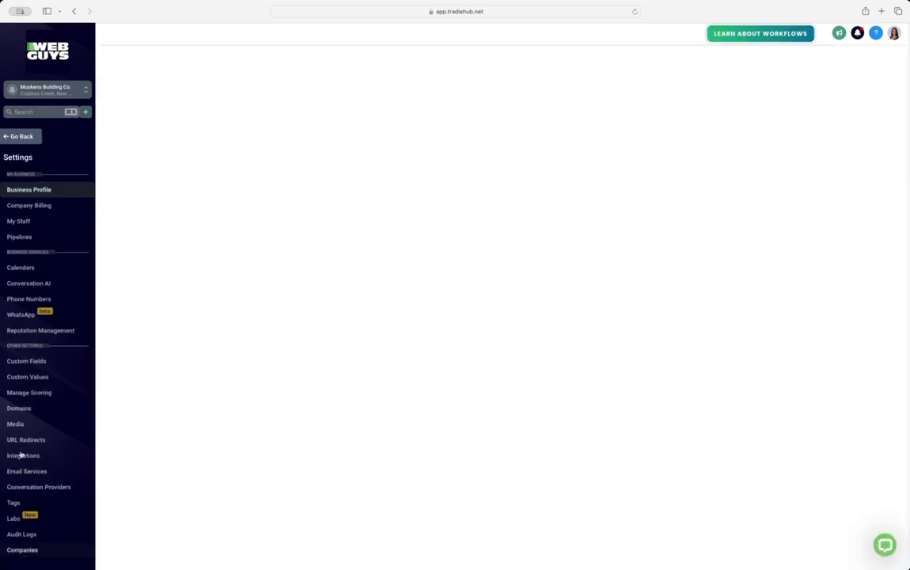
{"action": "left_click", "coordinate": [31, 364]}
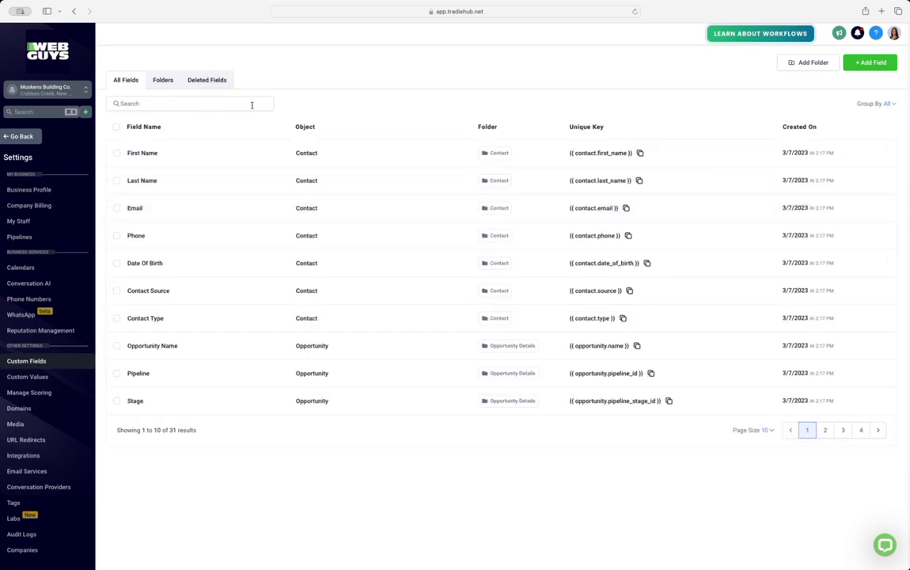
{"action": "left_click", "coordinate": [252, 104]}
{"action": "type", "text": "gs"}
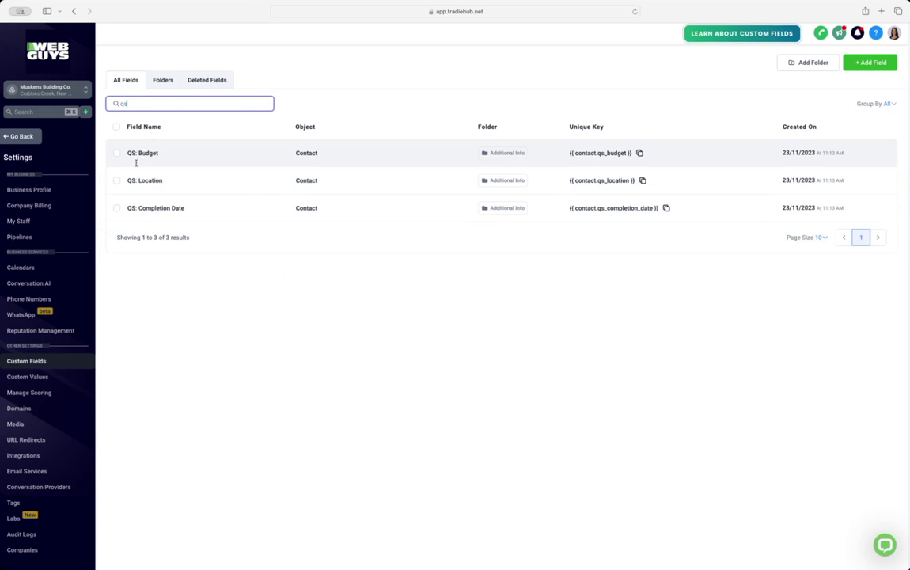
Step: Select the QS: Budget custom field and open it for editing to view its dropdown options
{"action": "left_click", "coordinate": [117, 153]}
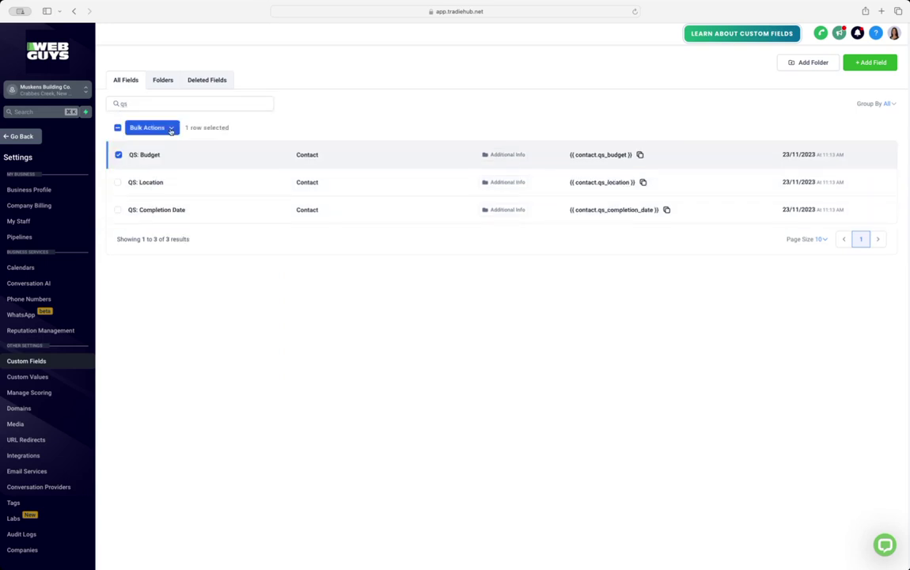
{"action": "left_click", "coordinate": [170, 129]}
{"action": "left_click", "coordinate": [204, 129]}
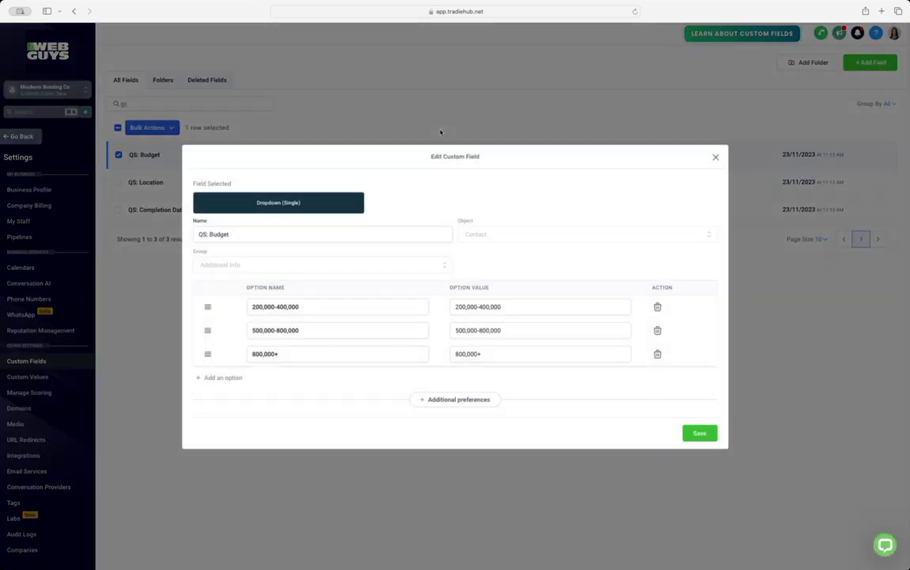
Step: Add a blank option to the QS: Budget dropdown, delete that option again and close the field editor without saving
{"action": "left_click", "coordinate": [215, 378]}
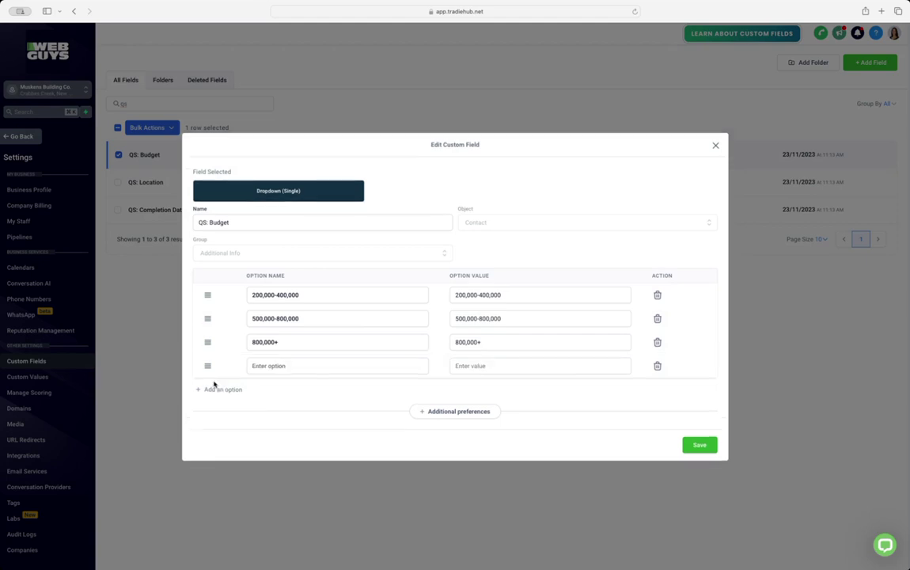
{"action": "left_click", "coordinate": [304, 366]}
{"action": "left_click", "coordinate": [657, 366]}
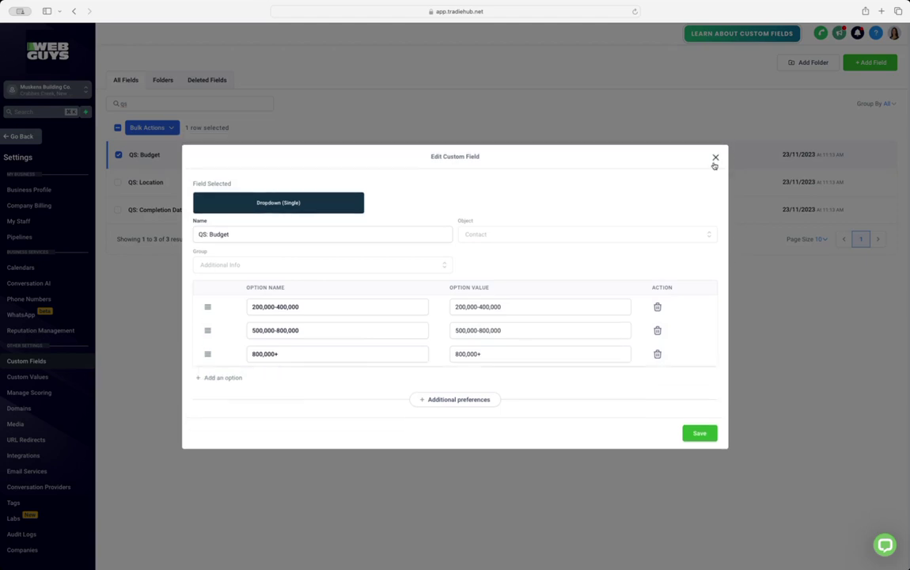
{"action": "left_click", "coordinate": [715, 145]}
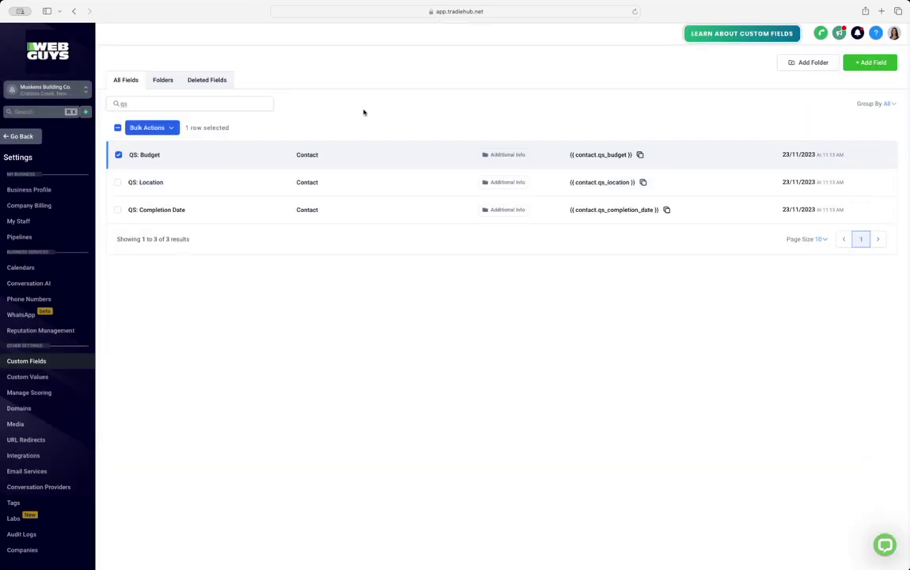